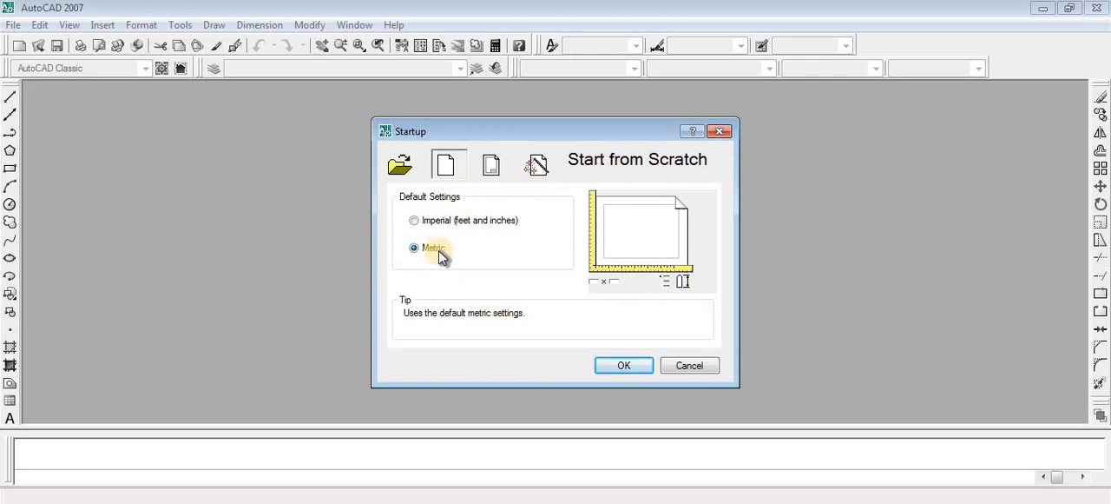
- Start a metric drawing from scratch and set the STARTUP system variable to 0
{"action": "left_click", "coordinate": [624, 366]}
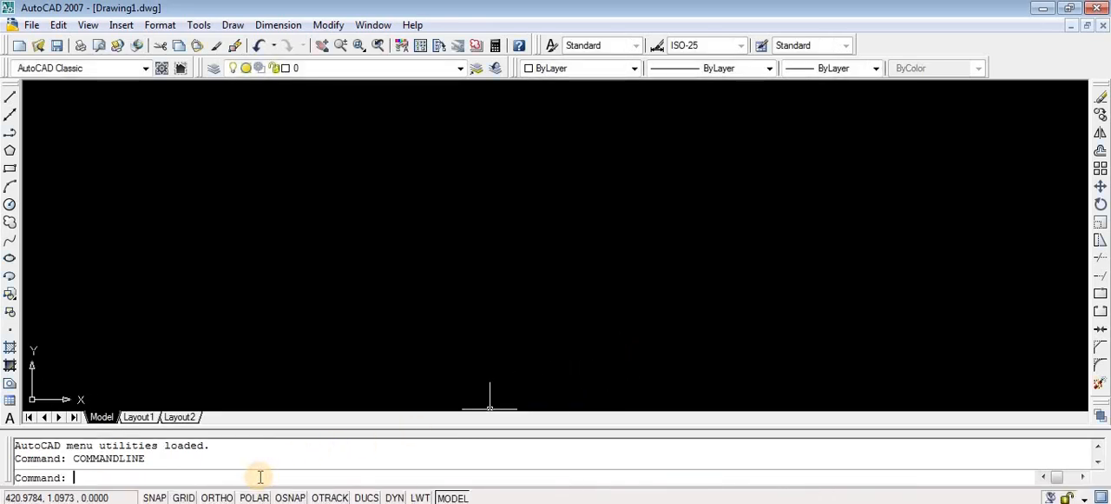
{"action": "type", "text": "startup"}
{"action": "key", "text": "Return"}
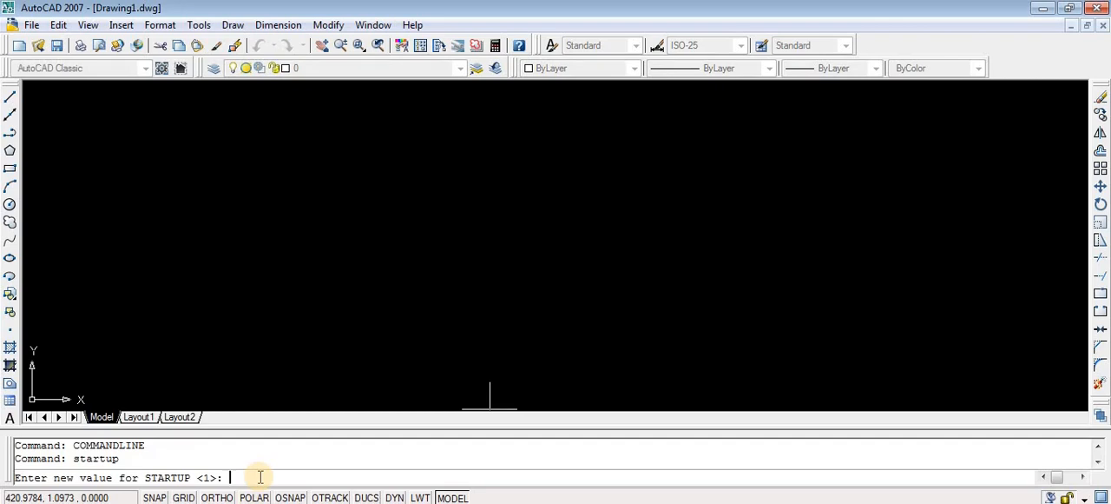
{"action": "type", "text": "0"}
{"action": "key", "text": "Return"}
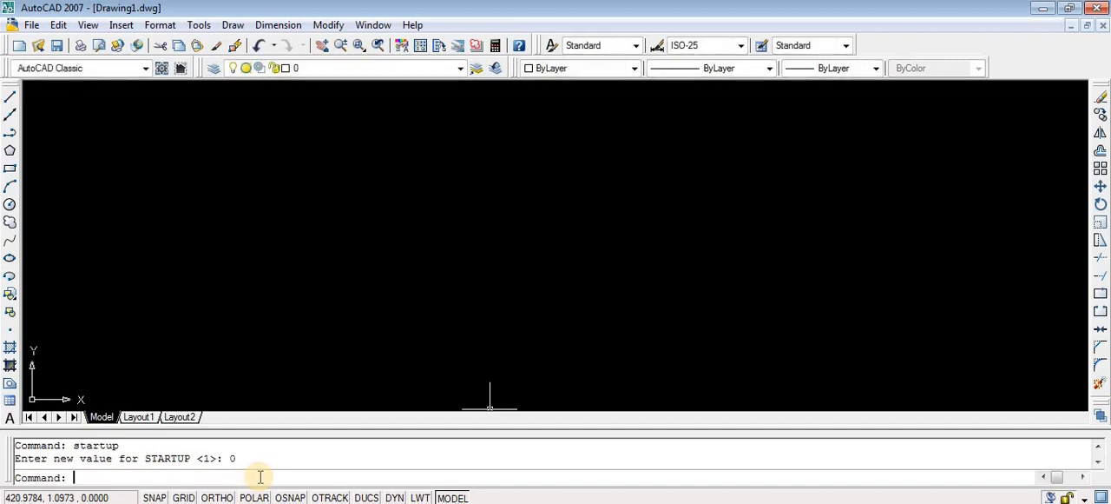
- Close AutoCAD 2007 and launch it again from the desktop
{"action": "left_click", "coordinate": [1097, 8]}
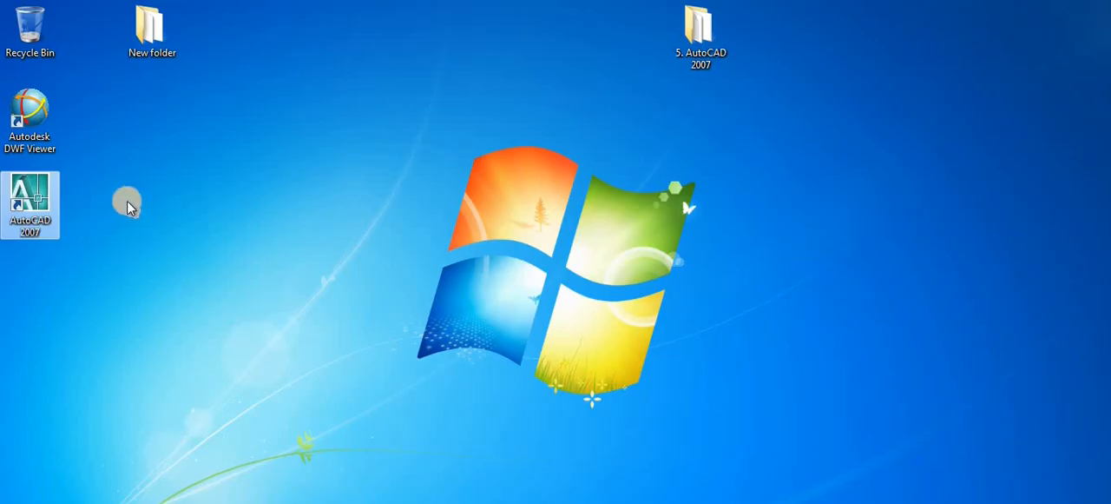
{"action": "right_click", "coordinate": [31, 202]}
{"action": "left_click", "coordinate": [61, 212]}
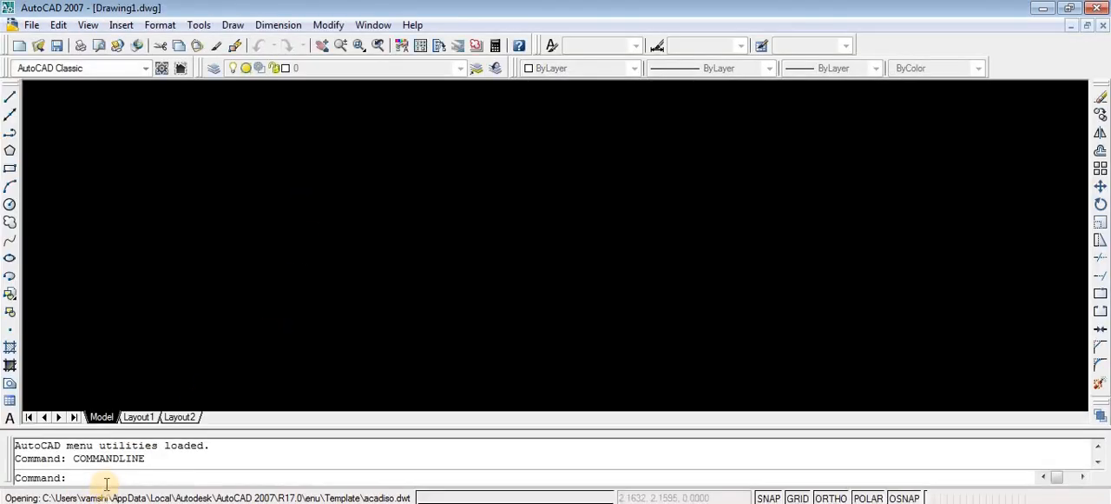
- Set the STARTUP system variable to 1
{"action": "type", "text": "startup"}
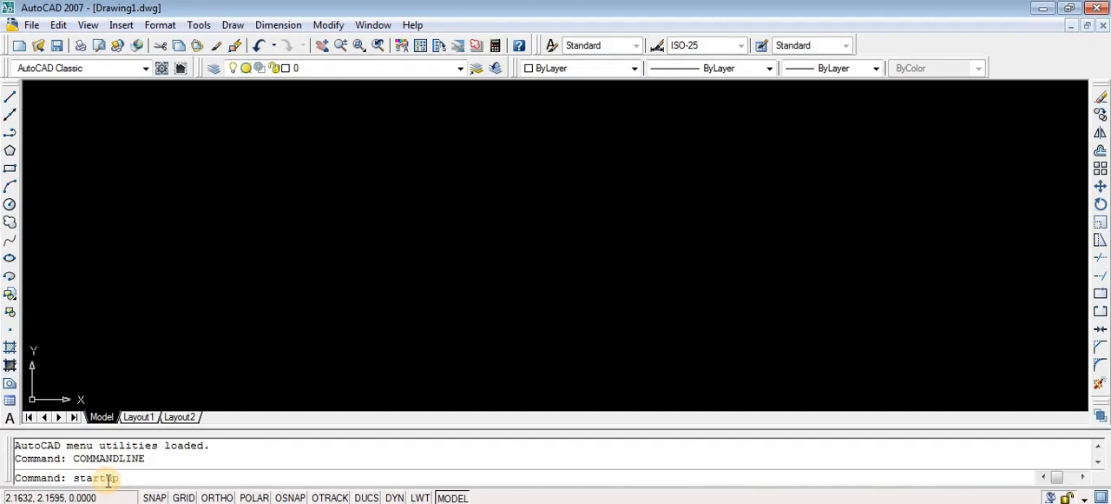
{"action": "key", "text": "Return"}
{"action": "type", "text": "1"}
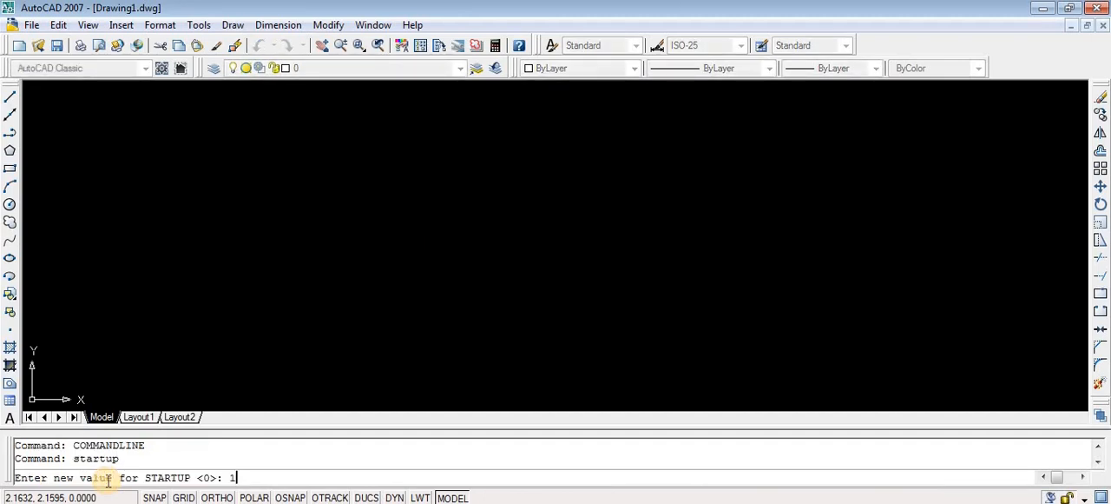
{"action": "key", "text": "Return"}
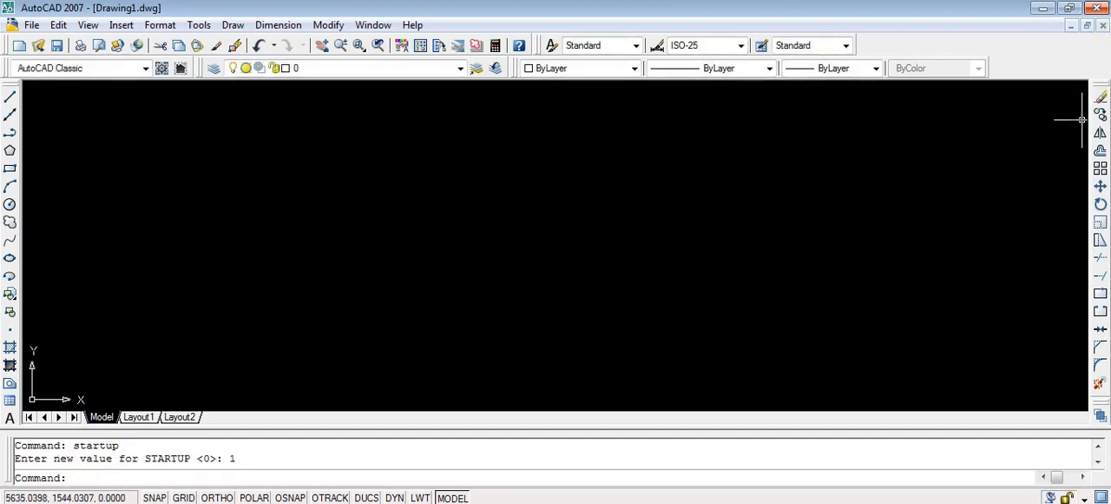
- Restart AutoCAD 2007 and create a new drawing from scratch with the metric default settings
{"action": "left_click", "coordinate": [1095, 8]}
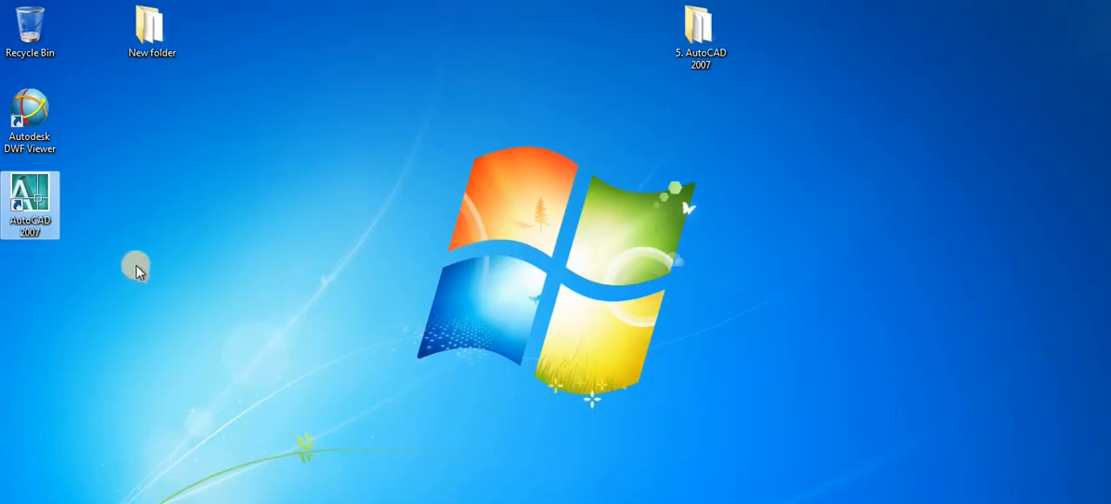
{"action": "right_click", "coordinate": [39, 207]}
{"action": "left_click", "coordinate": [74, 211]}
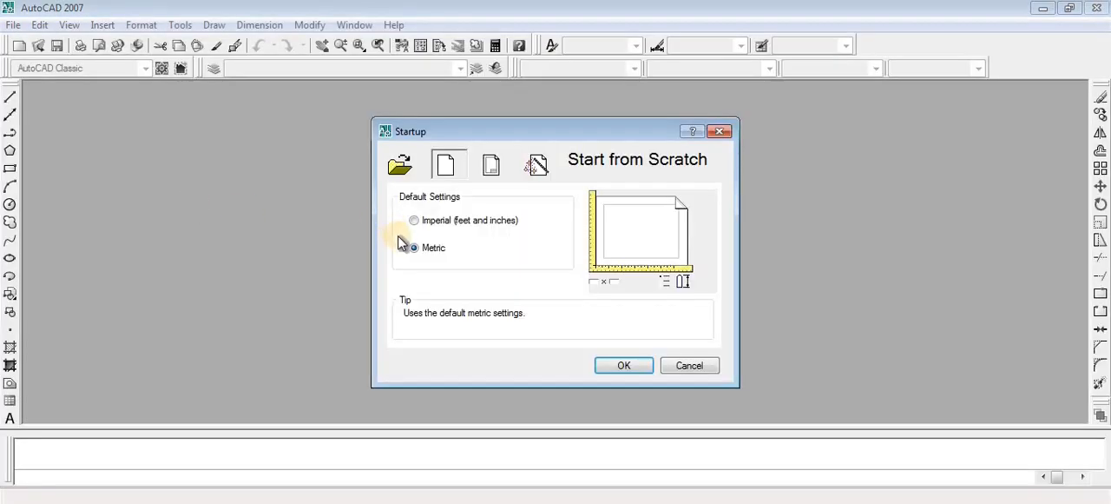
{"action": "left_click", "coordinate": [610, 365]}
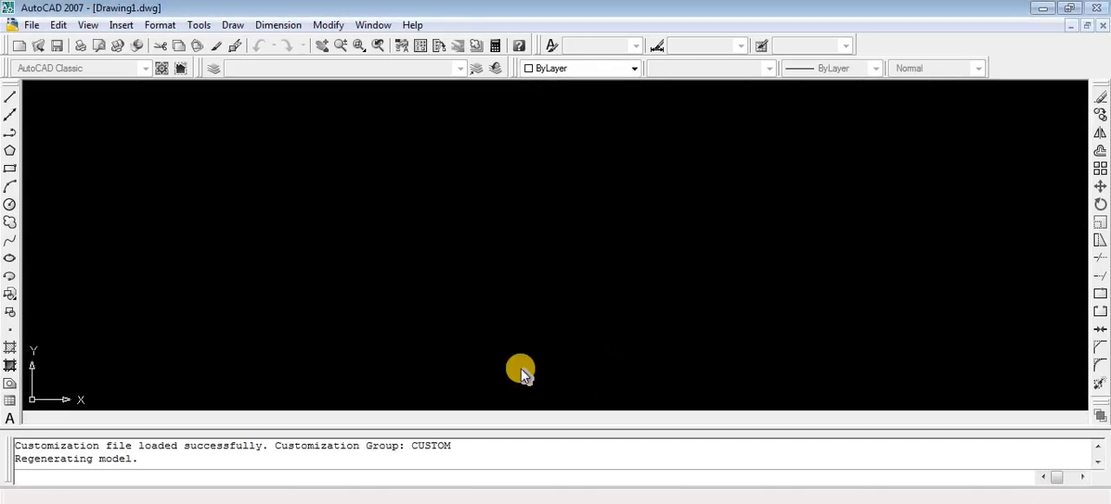
- Set the drawing units to decimal length with 0.00 precision and centimeters as the insertion scale
{"action": "left_click", "coordinate": [154, 476]}
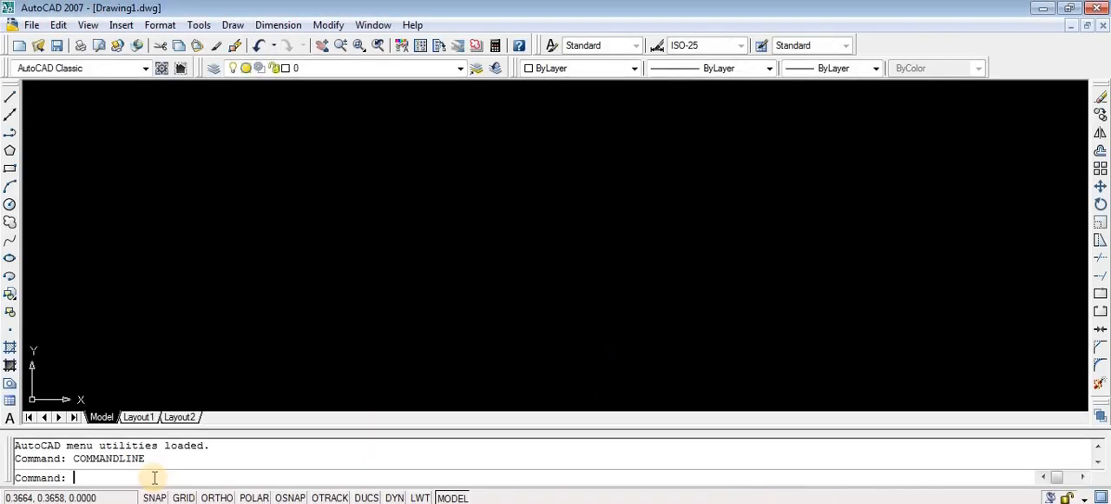
{"action": "type", "text": "un"}
{"action": "key", "text": "Return"}
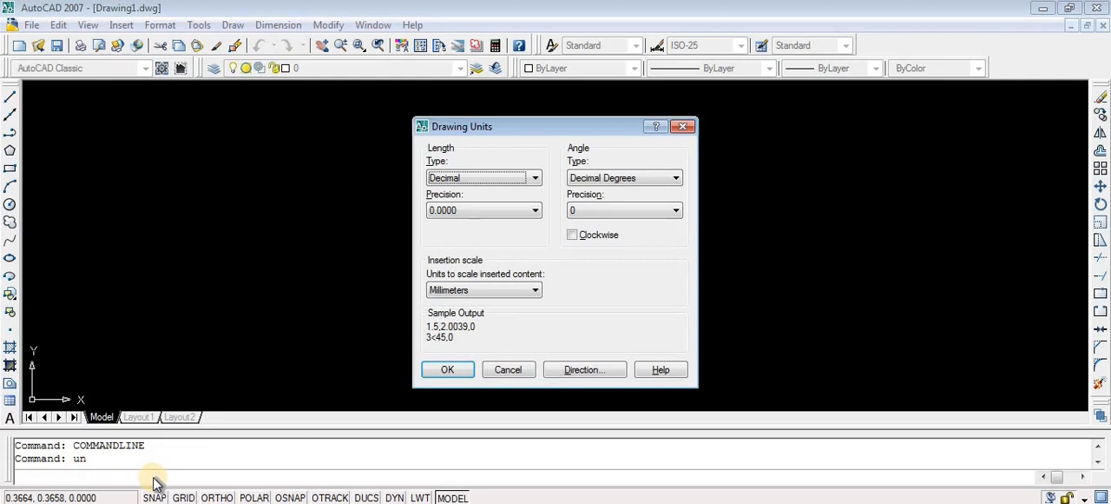
{"action": "left_click", "coordinate": [535, 181]}
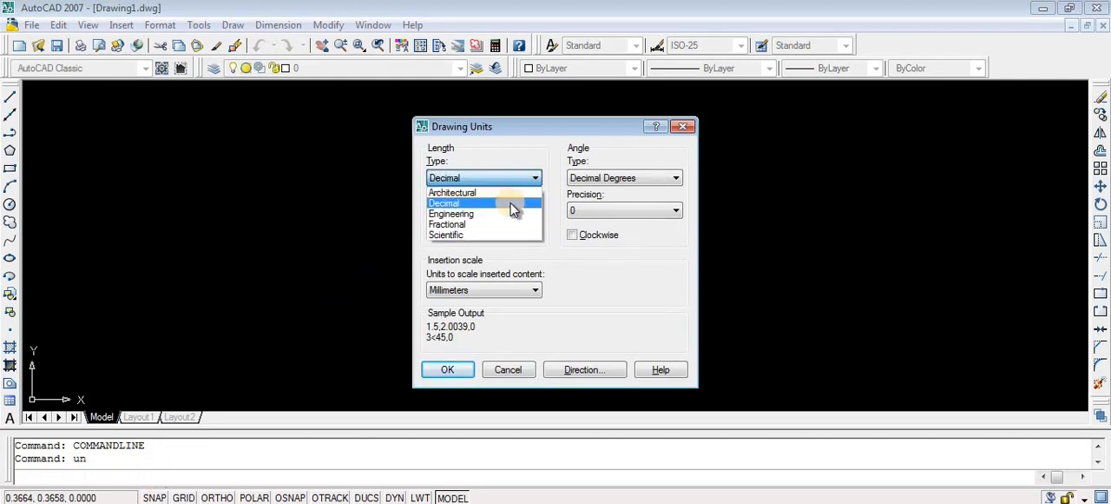
{"action": "left_click", "coordinate": [512, 210]}
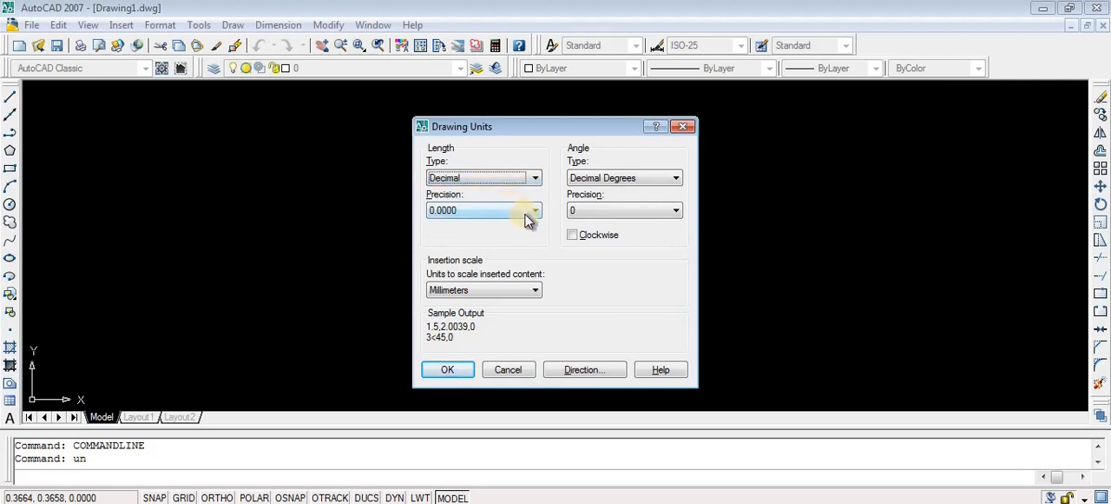
{"action": "left_click", "coordinate": [525, 212]}
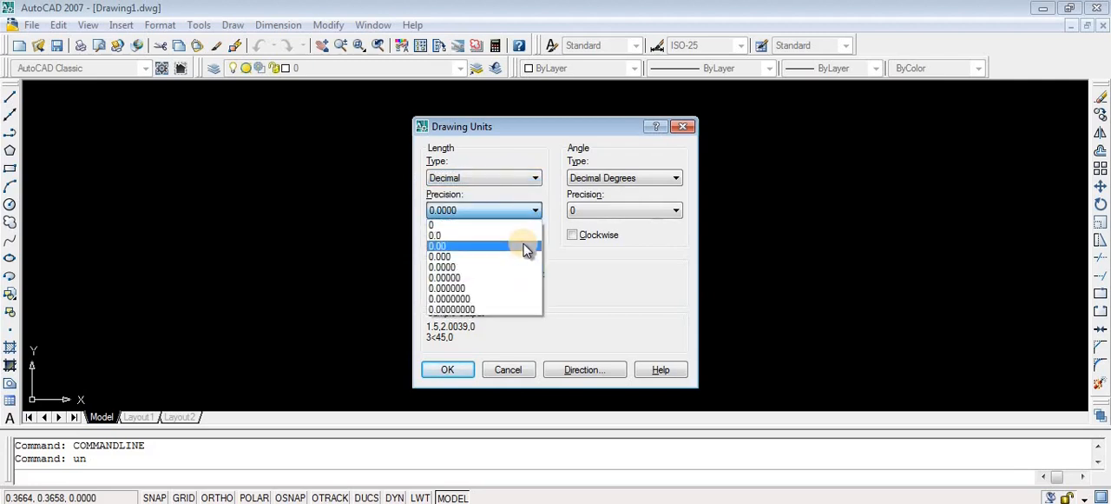
{"action": "left_click", "coordinate": [525, 249]}
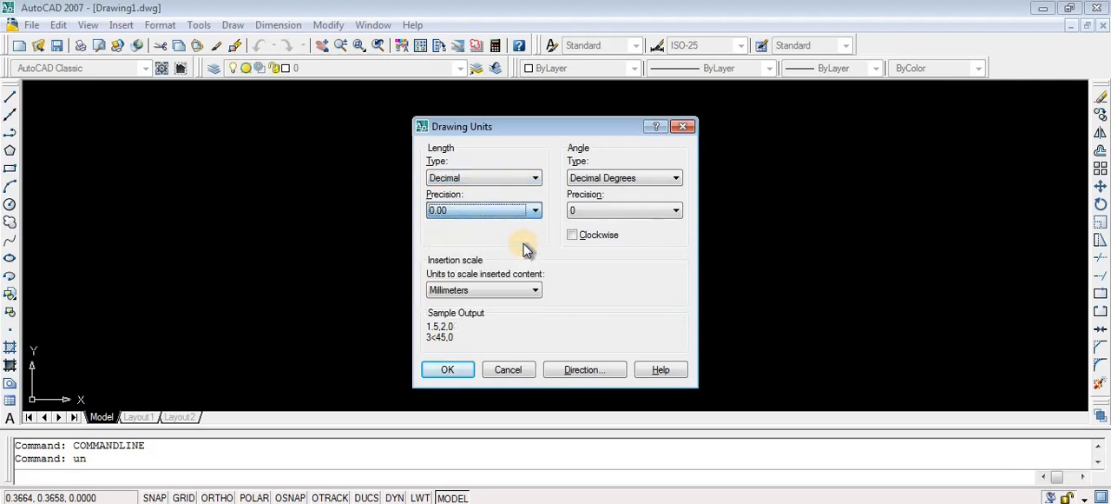
{"action": "left_click", "coordinate": [536, 290]}
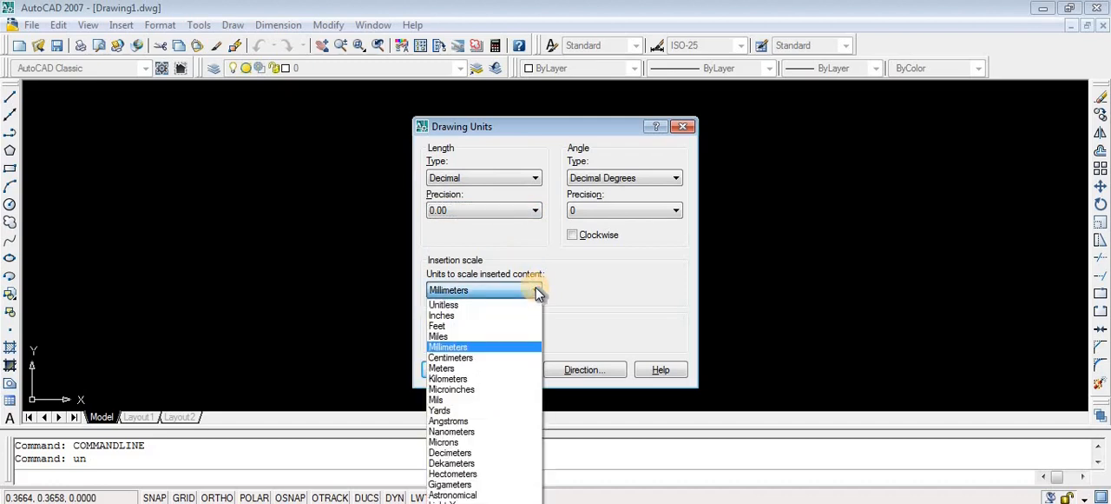
{"action": "left_click", "coordinate": [519, 358]}
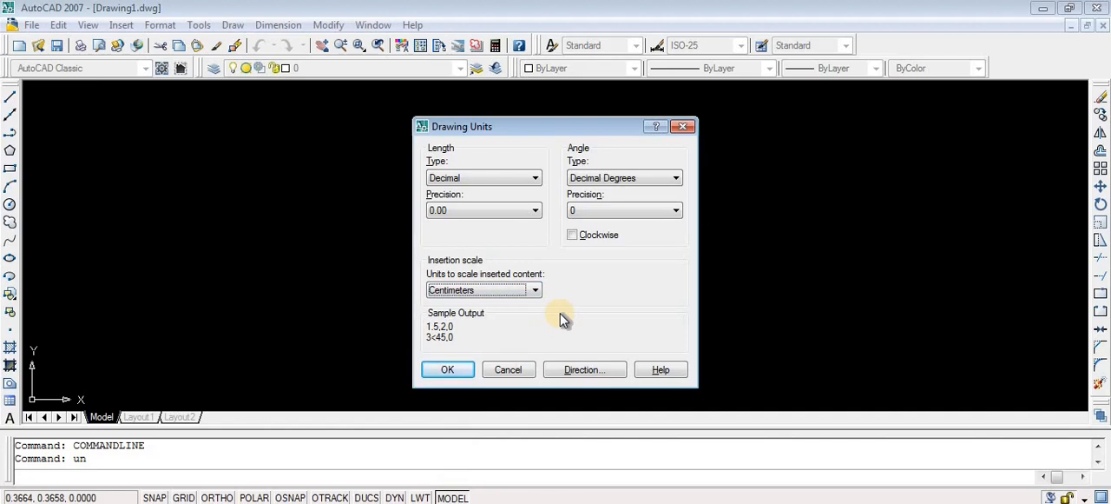
{"action": "left_click", "coordinate": [448, 369]}
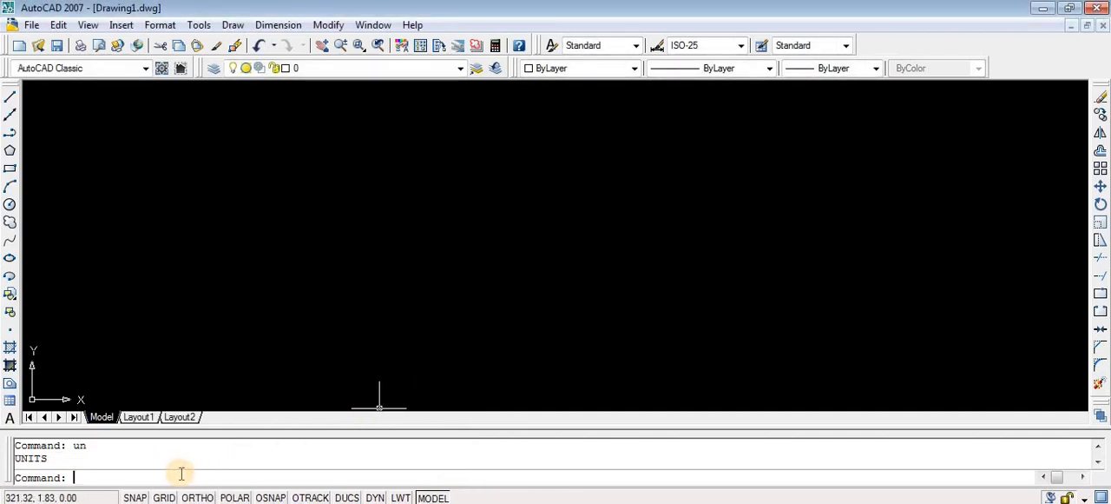
- Set the model space limits with lower left corner 0,0 and upper right corner 420,297
{"action": "type", "text": "limits"}
{"action": "key", "text": "Return"}
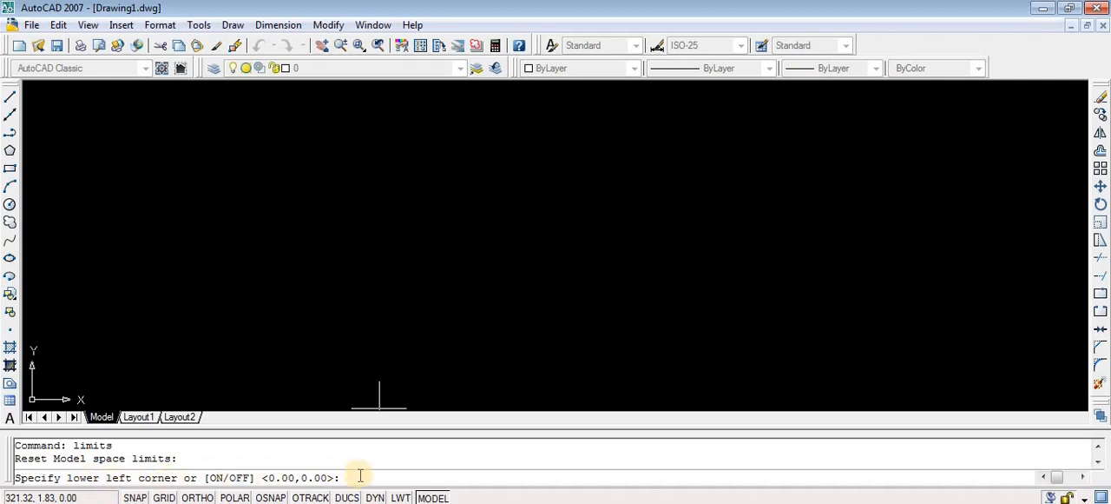
{"action": "type", "text": "0,0"}
{"action": "key", "text": "Return"}
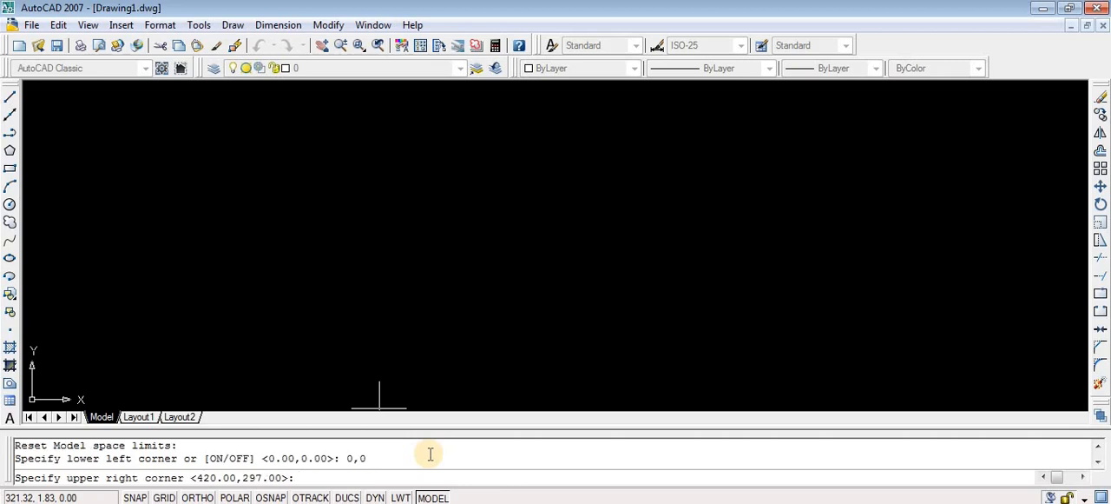
{"action": "type", "text": "420"}
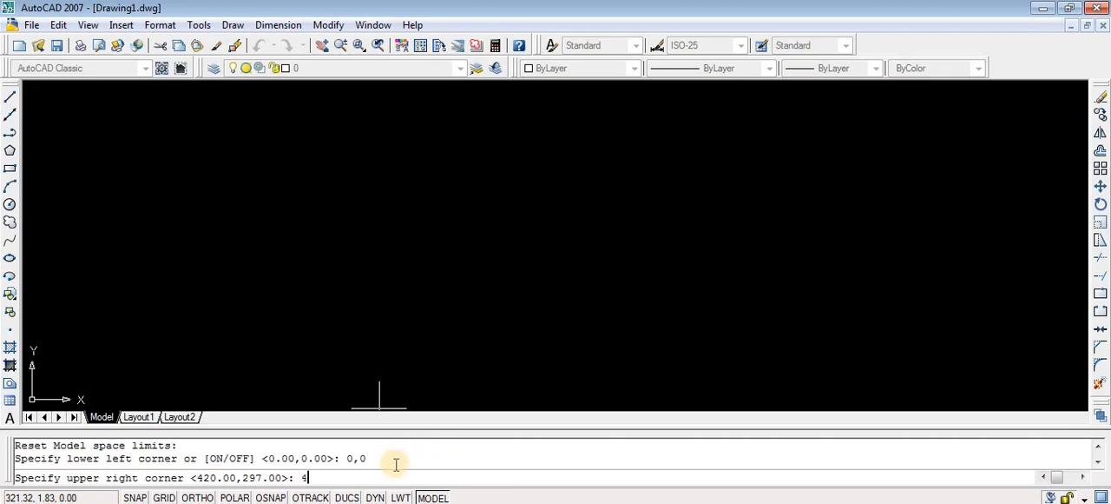
{"action": "type", "text": ",297"}
{"action": "key", "text": "Return"}
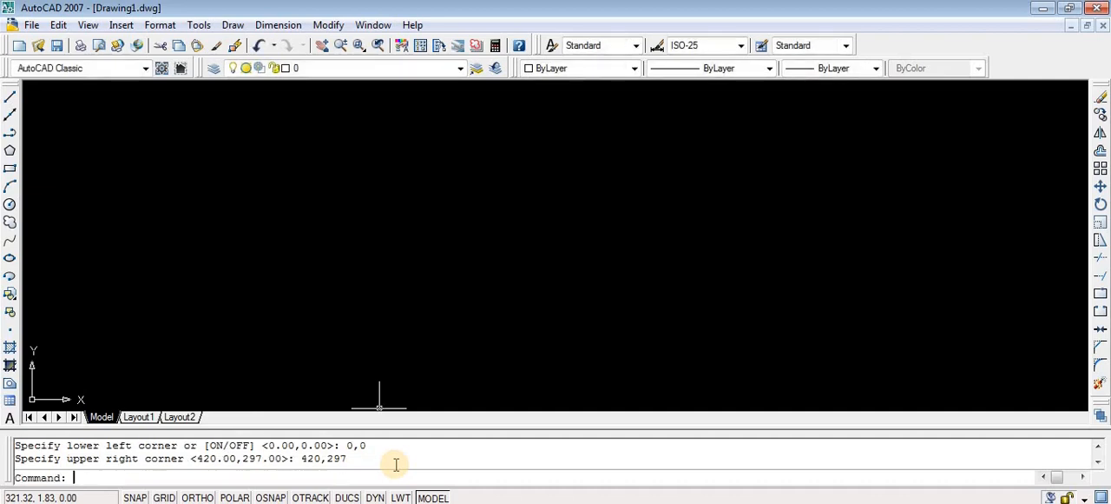
- Zoom the drawing view with the All option
{"action": "type", "text": "zoom"}
{"action": "key", "text": "Return"}
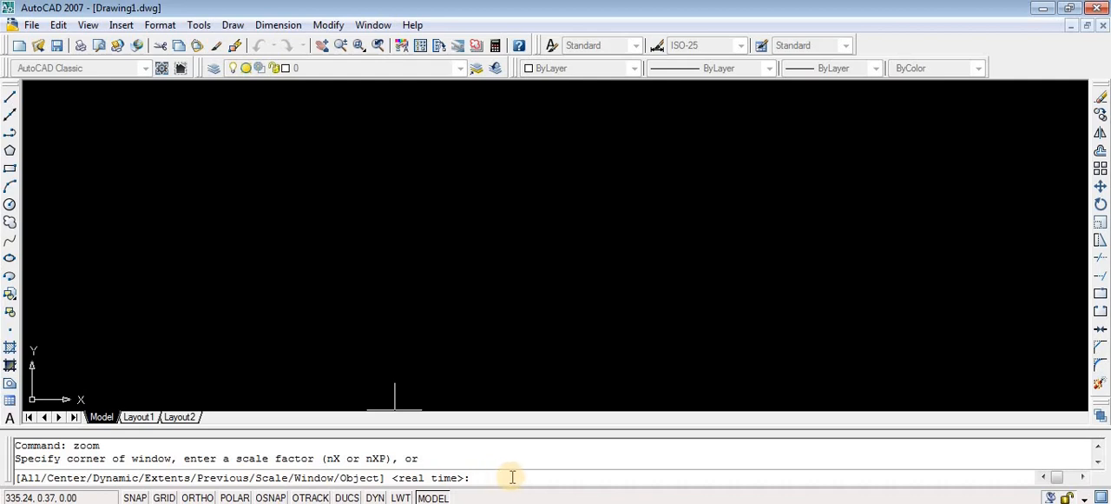
{"action": "type", "text": "all"}
{"action": "key", "text": "Return"}
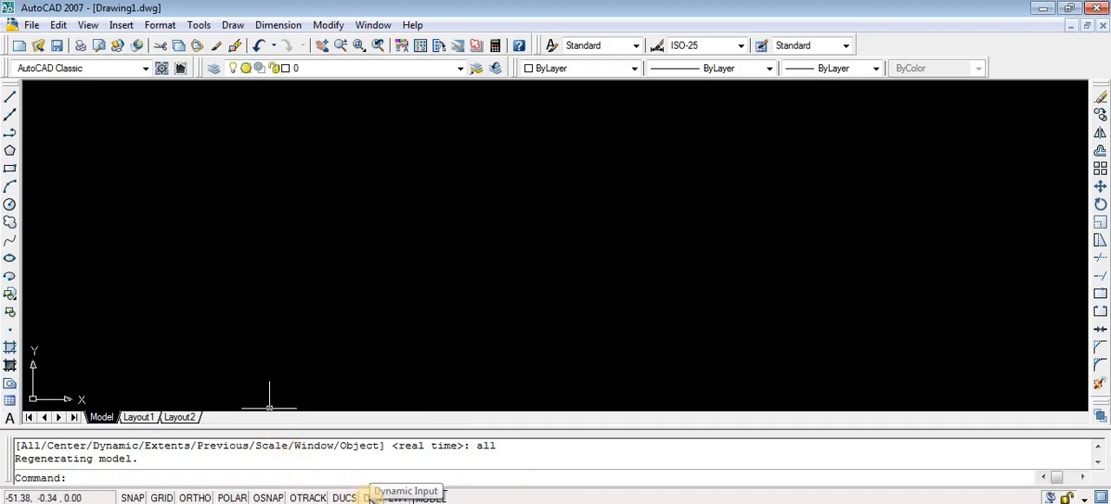
- Turn on dynamic input and draw a line segment of length 1 at a 60° angle in the upper left of the drawing area
{"action": "left_click", "coordinate": [370, 497]}
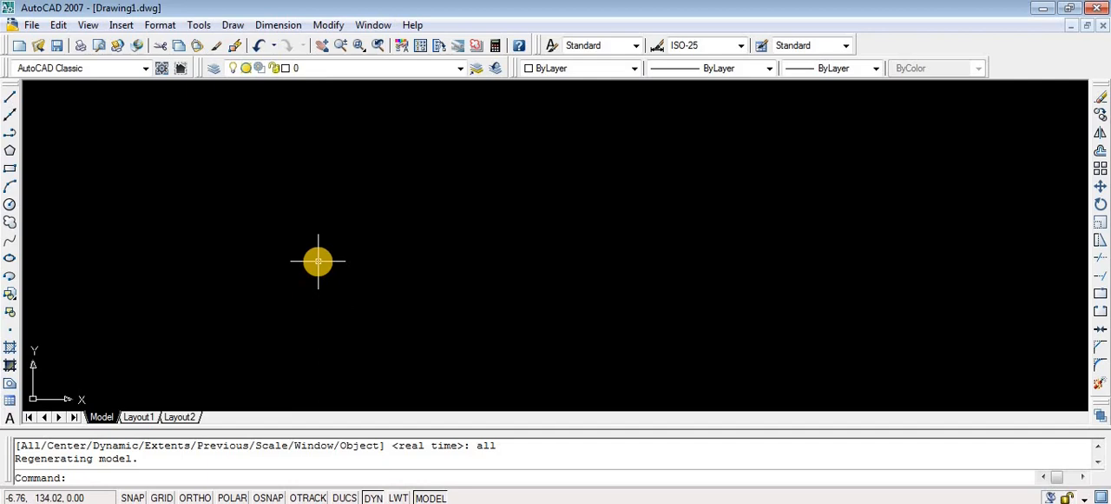
{"action": "left_click", "coordinate": [11, 97]}
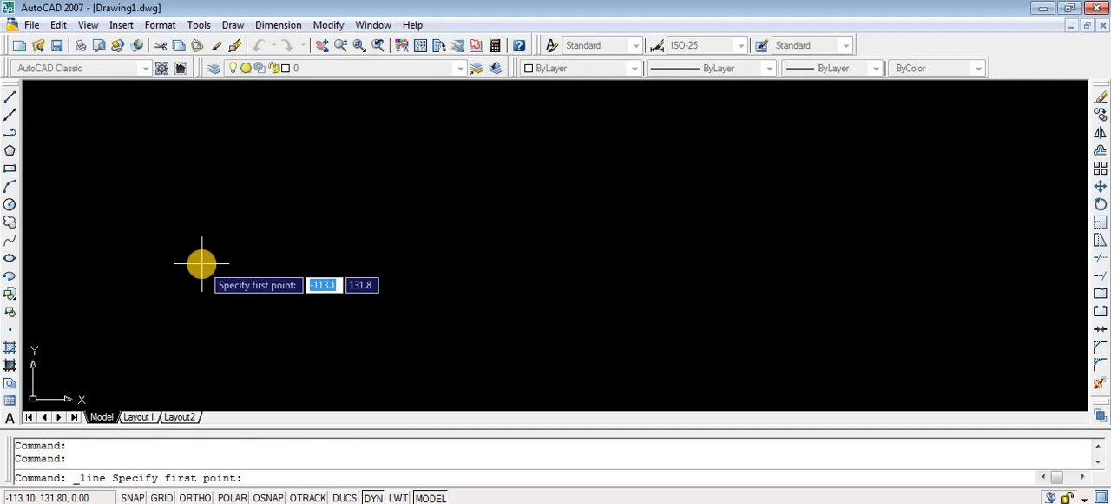
{"action": "key", "text": "Tab"}
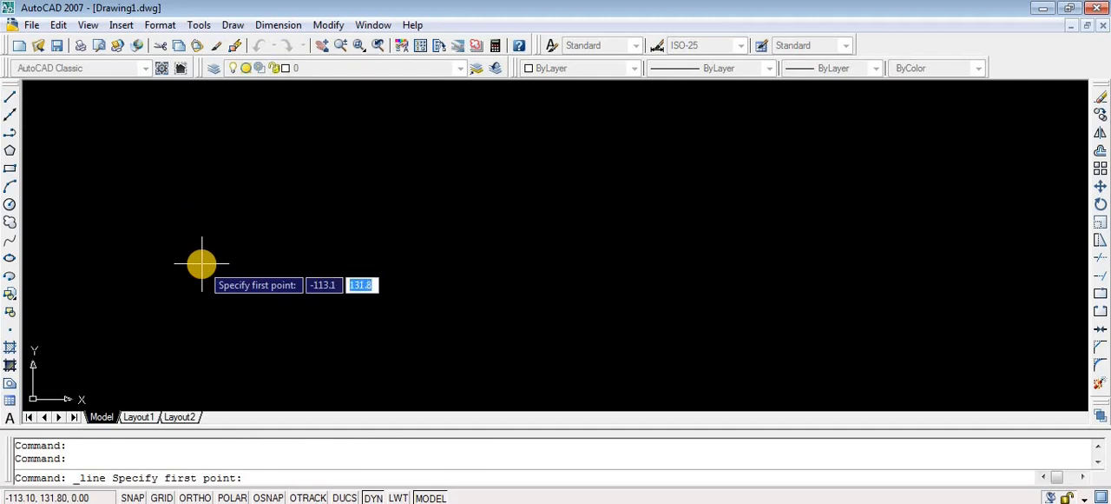
{"action": "key", "text": "Tab"}
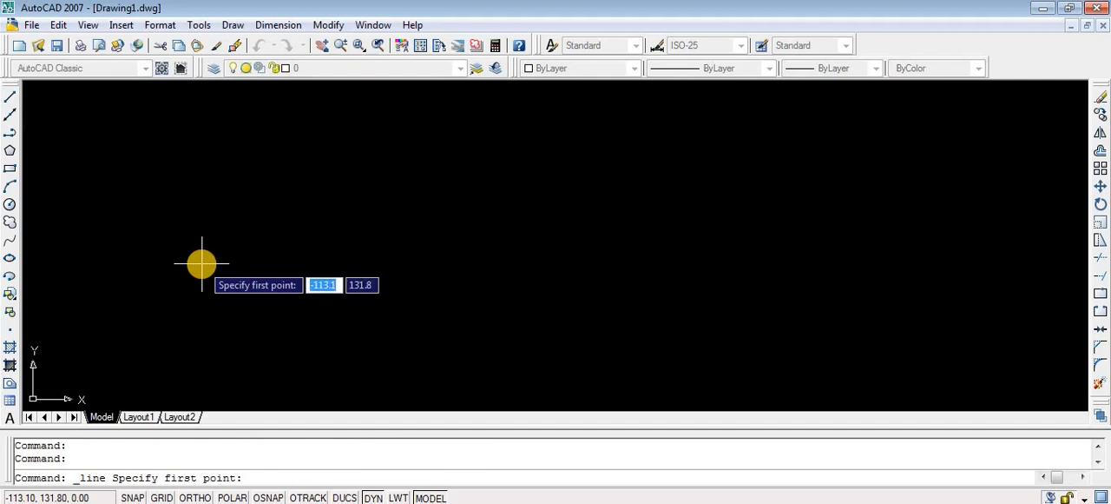
{"action": "key", "text": "Tab"}
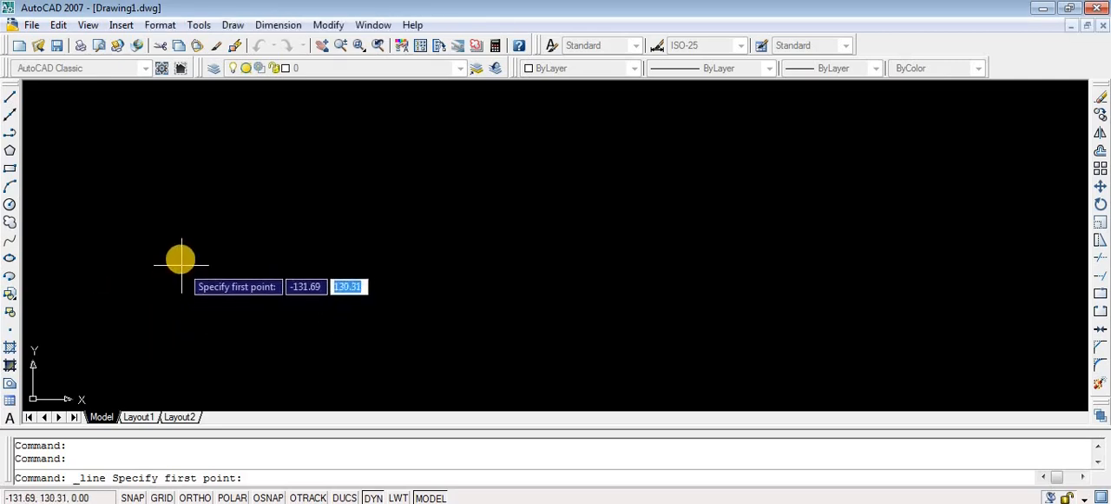
{"action": "left_click", "coordinate": [165, 227]}
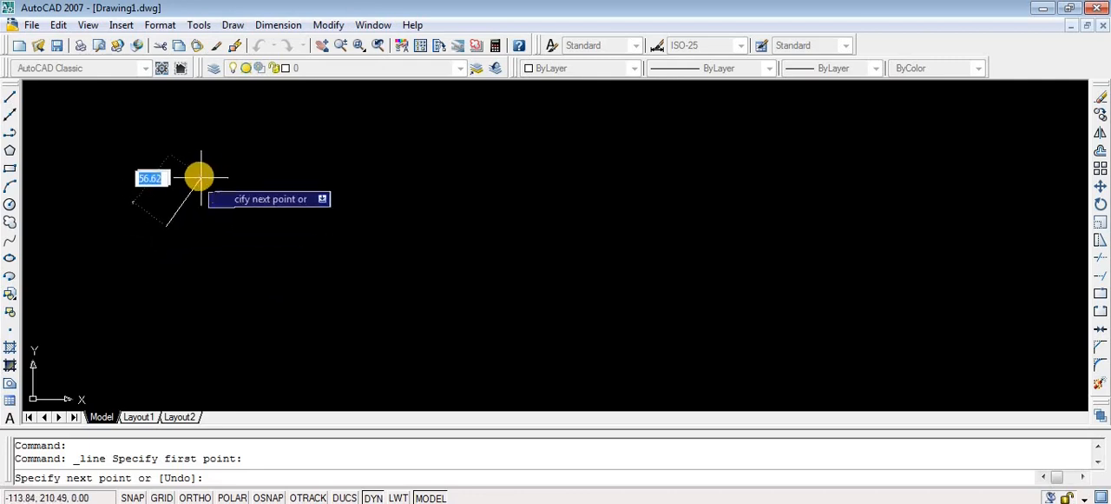
{"action": "type", "text": "6"}
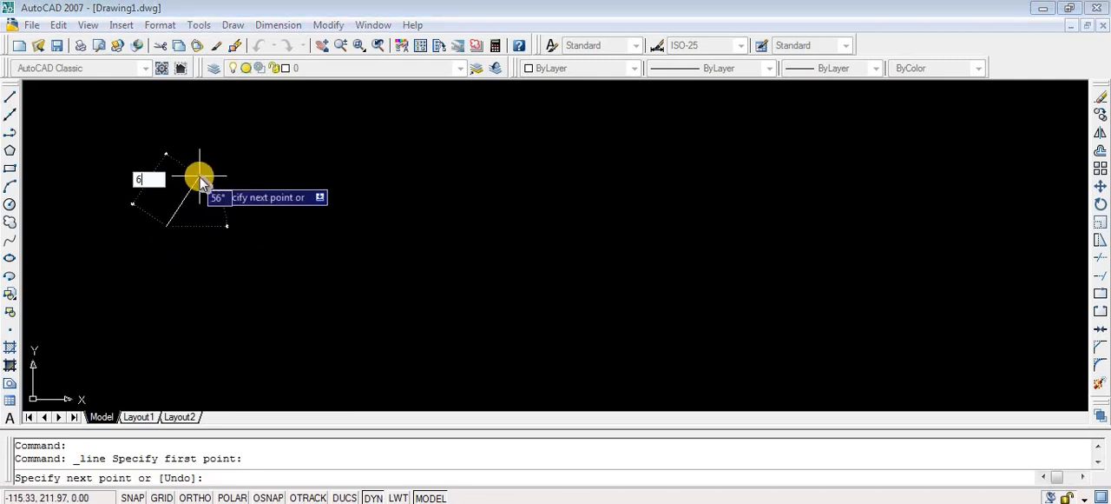
{"action": "key", "text": "BackSpace"}
{"action": "type", "text": "1"}
{"action": "key", "text": "Tab"}
{"action": "type", "text": "60"}
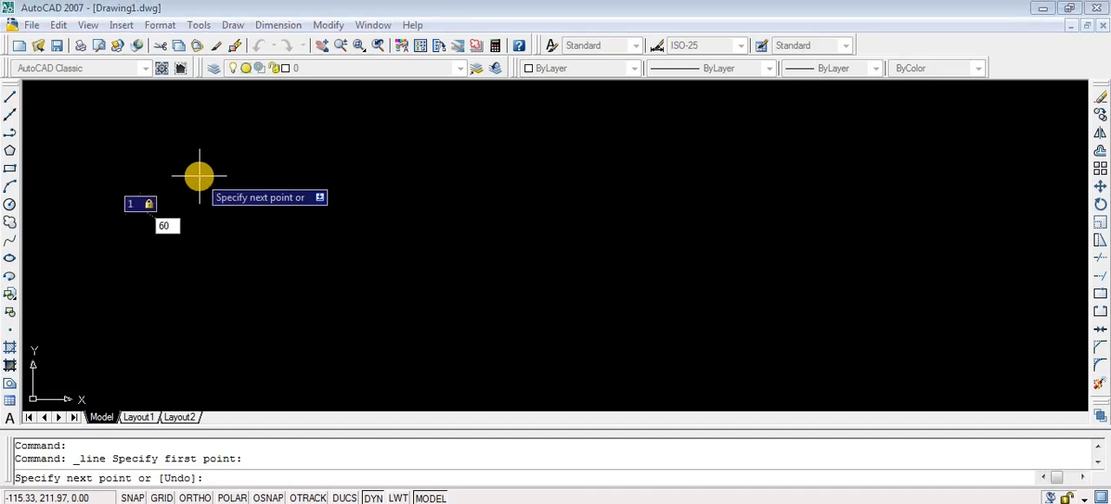
{"action": "key", "text": "Return"}
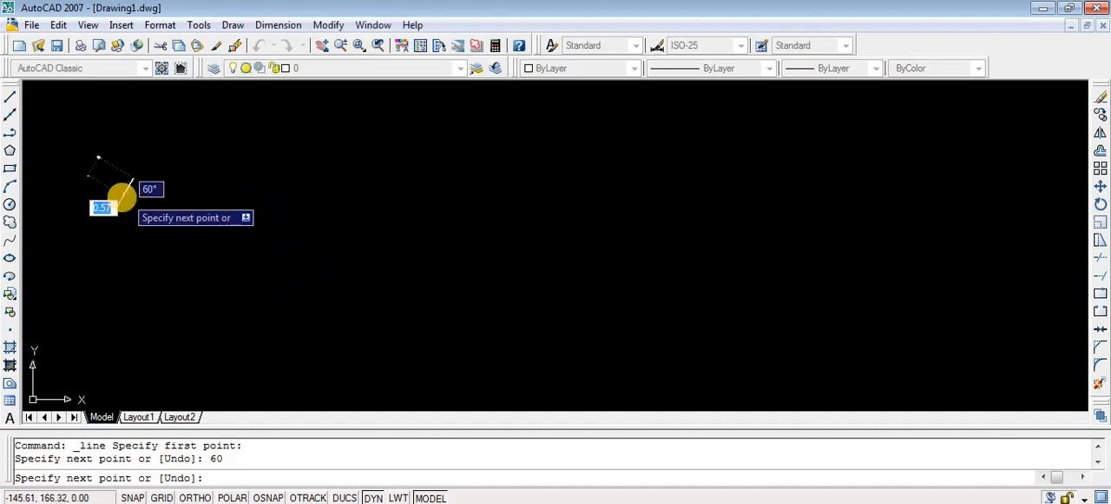
- Draw the second line segment of length 2 at 60° downward to the right from the first segment's upper end
{"action": "scroll", "coordinate": [121, 195], "scroll_direction": "up", "scroll_amount": 7}
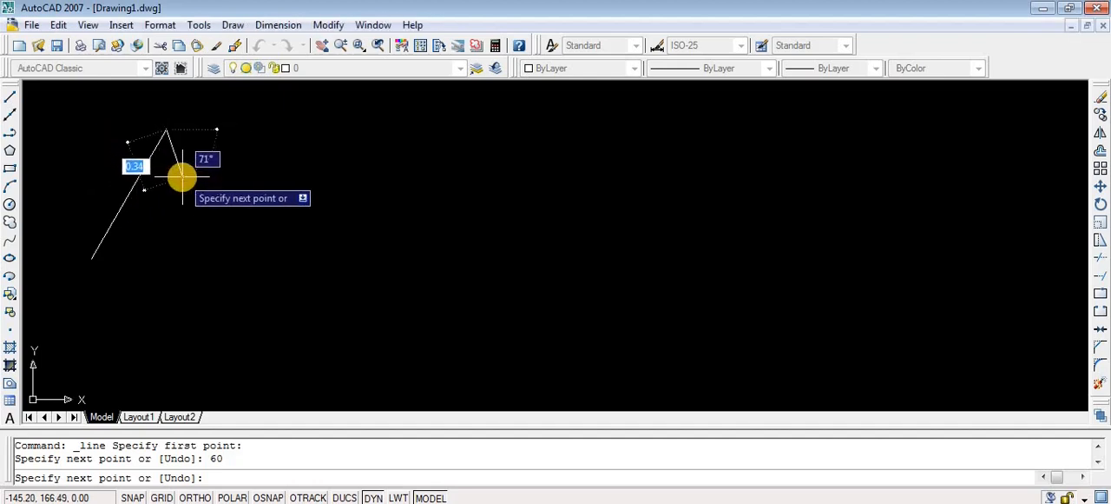
{"action": "scroll", "coordinate": [182, 177], "scroll_direction": "down", "scroll_amount": 2}
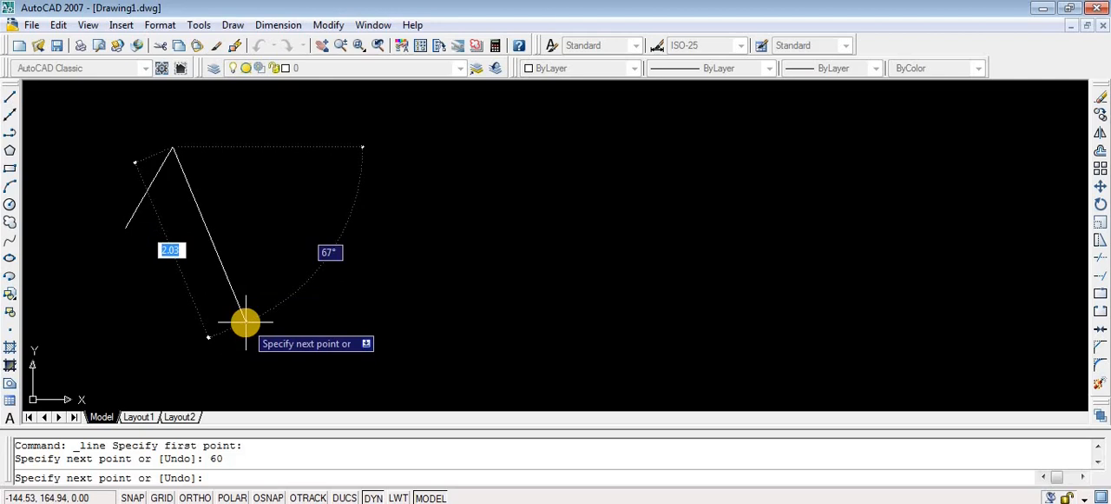
{"action": "type", "text": "2"}
{"action": "key", "text": "Tab"}
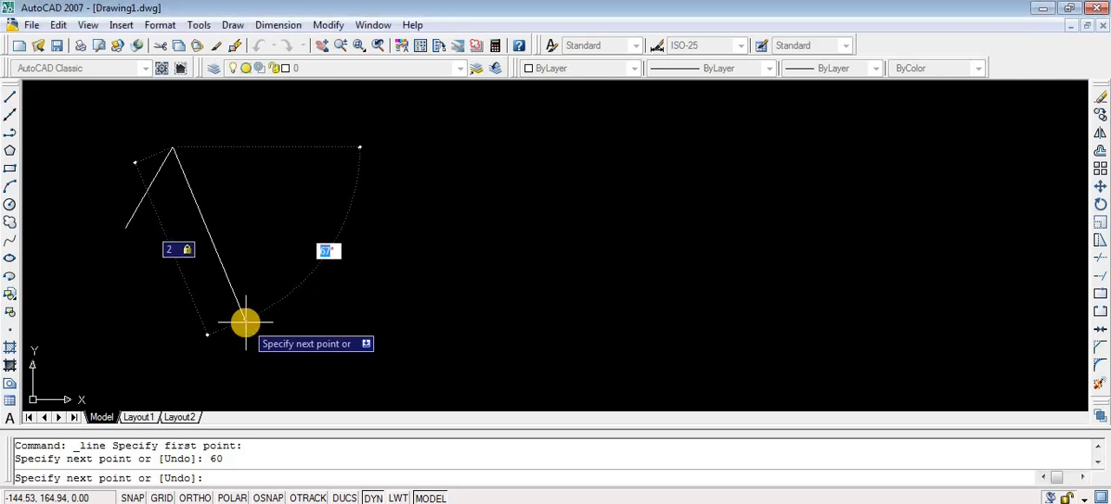
{"action": "type", "text": "60"}
{"action": "key", "text": "Return"}
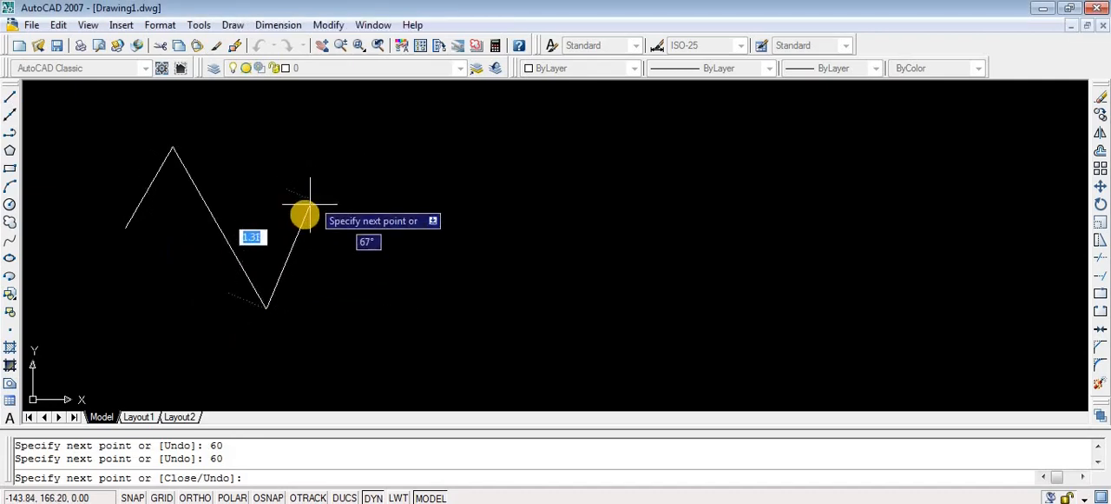
- Add a third line segment of length 1 at 60° upward to the right and end the line
{"action": "type", "text": "1"}
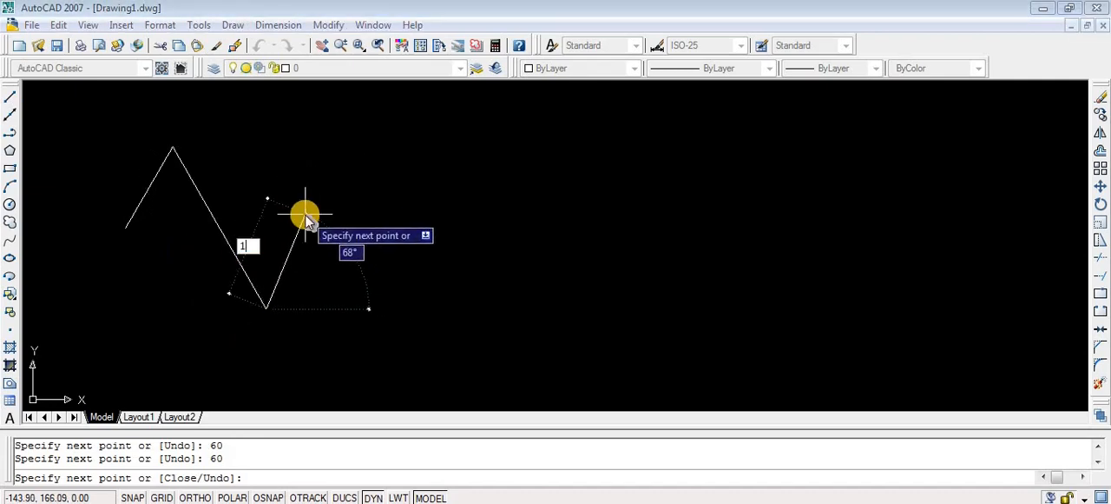
{"action": "key", "text": "Tab"}
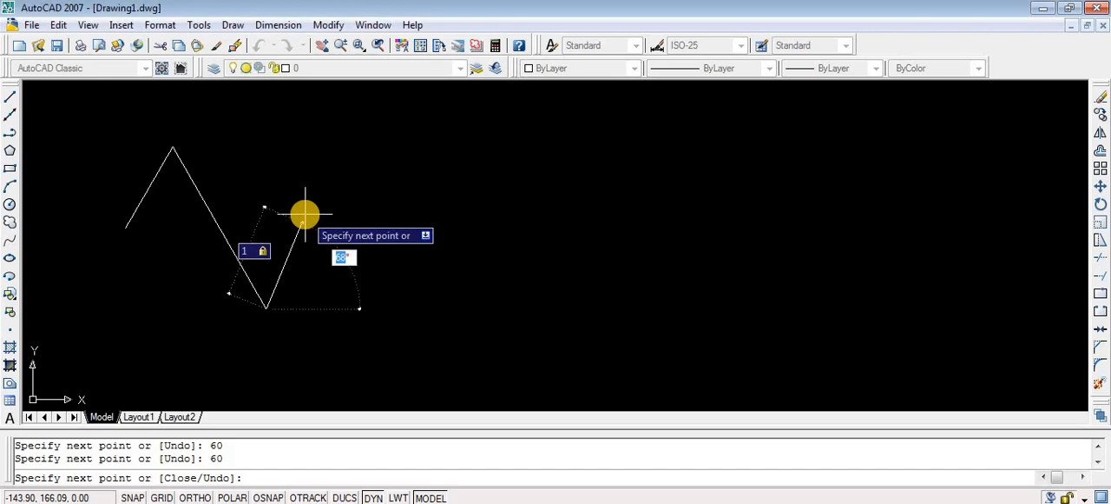
{"action": "type", "text": "60"}
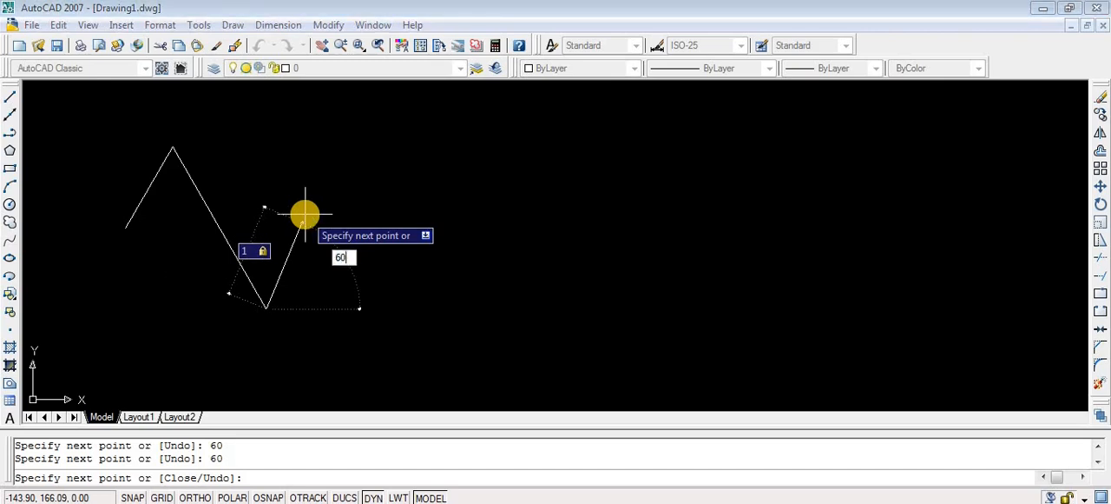
{"action": "key", "text": "Return"}
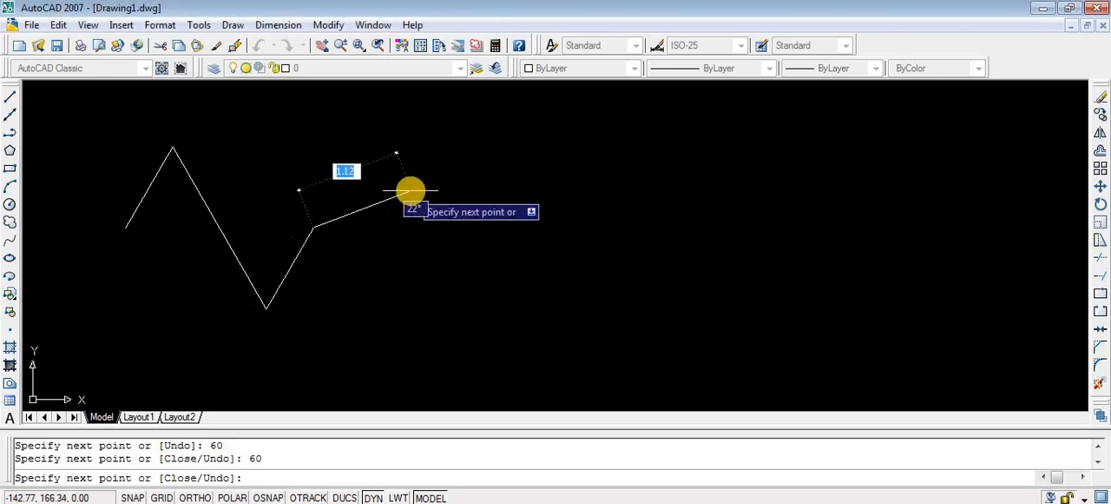
{"action": "key", "text": "Escape"}
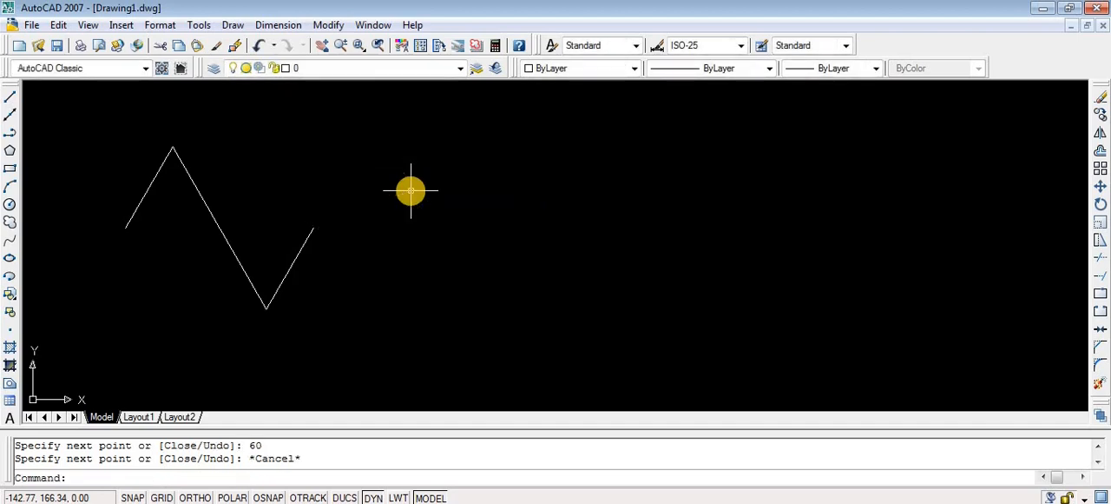
- Create a rectangular array of the three zigzag segments with 1 row, 5 columns and a column offset of 2
{"action": "scroll", "coordinate": [411, 190], "scroll_direction": "down", "scroll_amount": 2}
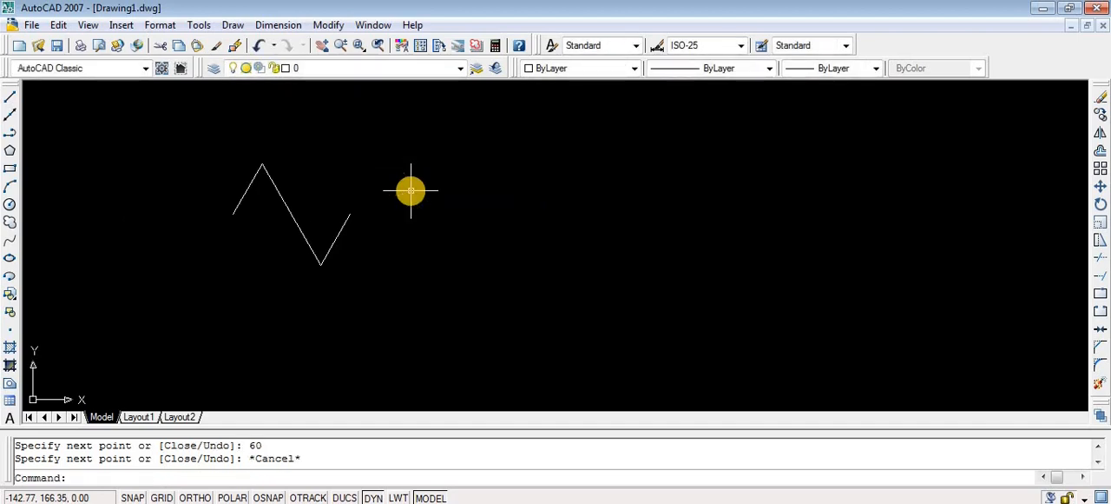
{"action": "left_click", "coordinate": [208, 140]}
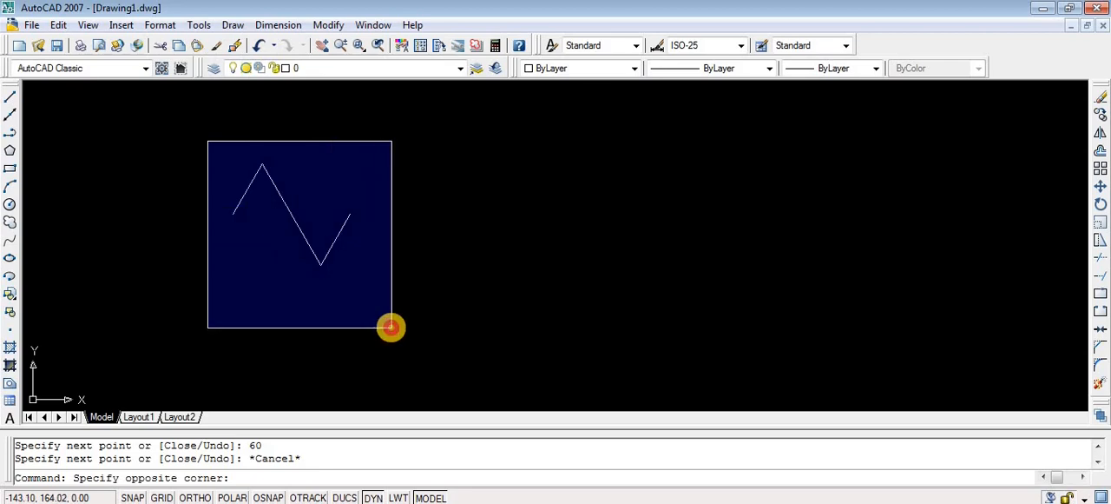
{"action": "left_click", "coordinate": [391, 326]}
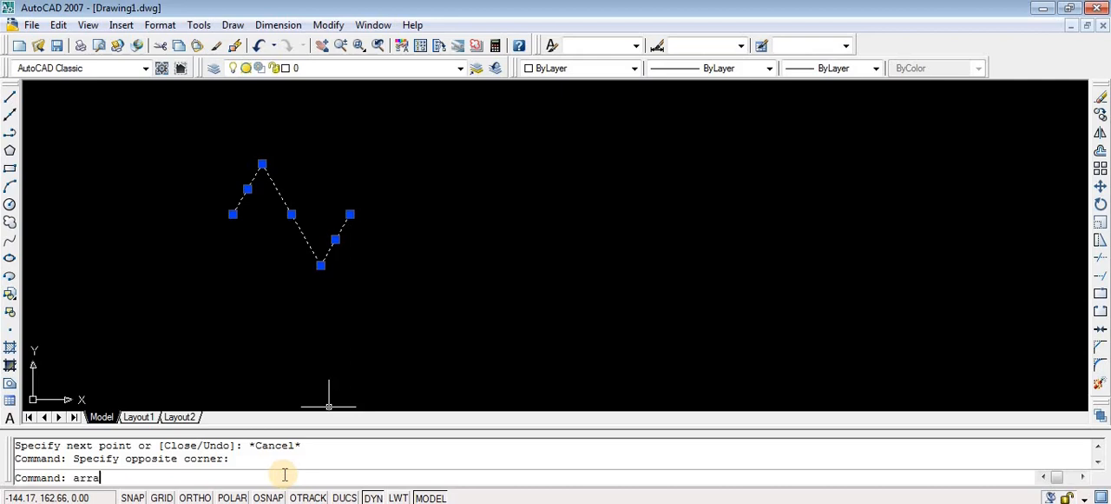
{"action": "key", "text": "Return"}
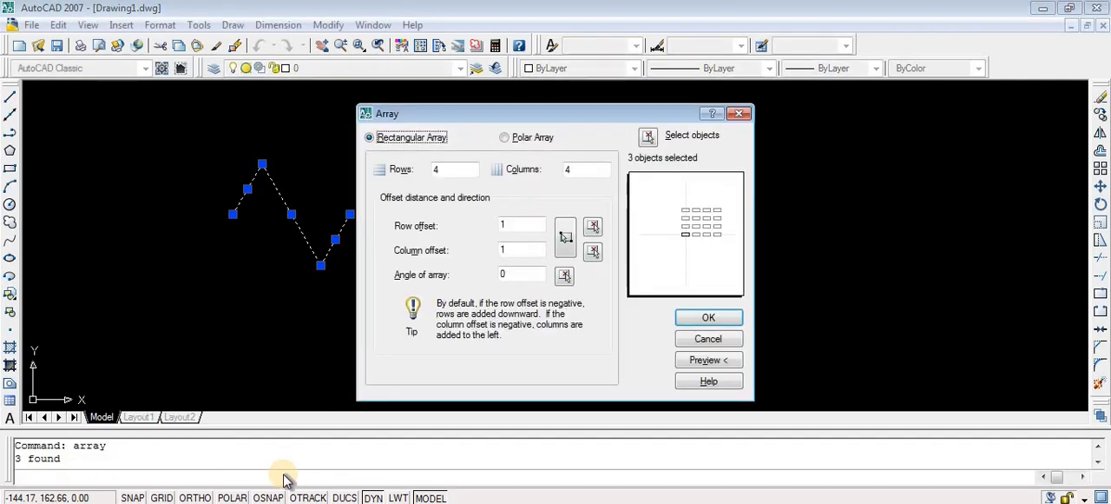
{"action": "double_click", "coordinate": [433, 168]}
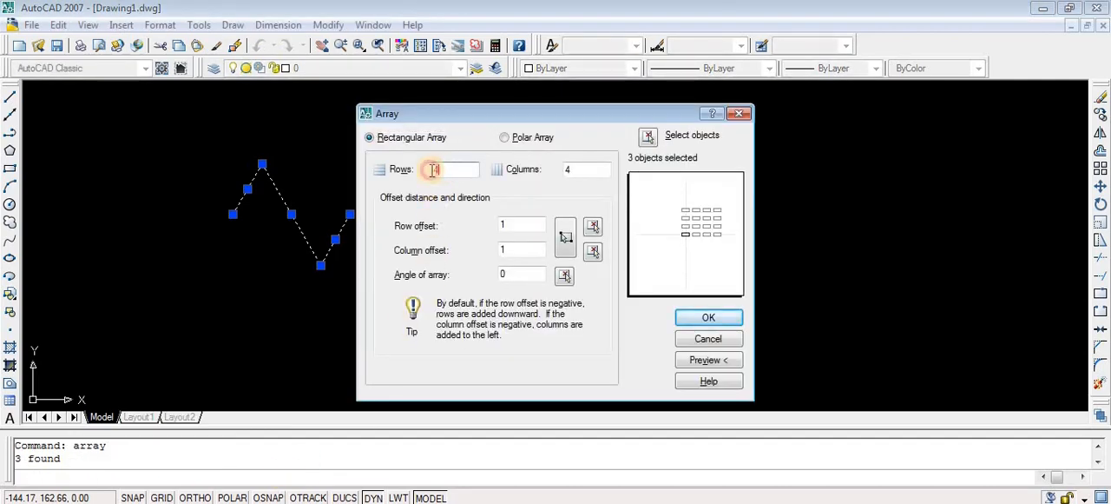
{"action": "type", "text": "1"}
{"action": "key", "text": "Tab"}
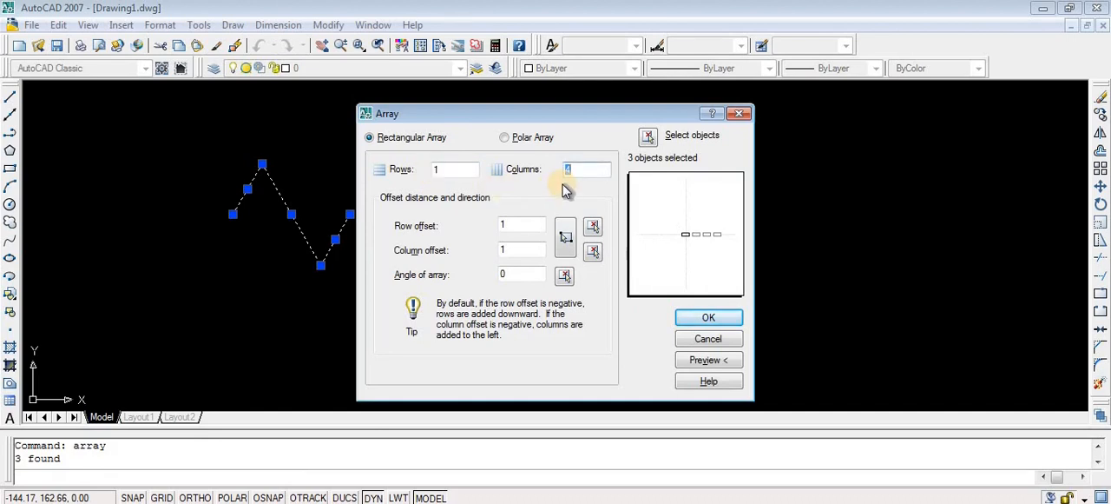
{"action": "double_click", "coordinate": [502, 249]}
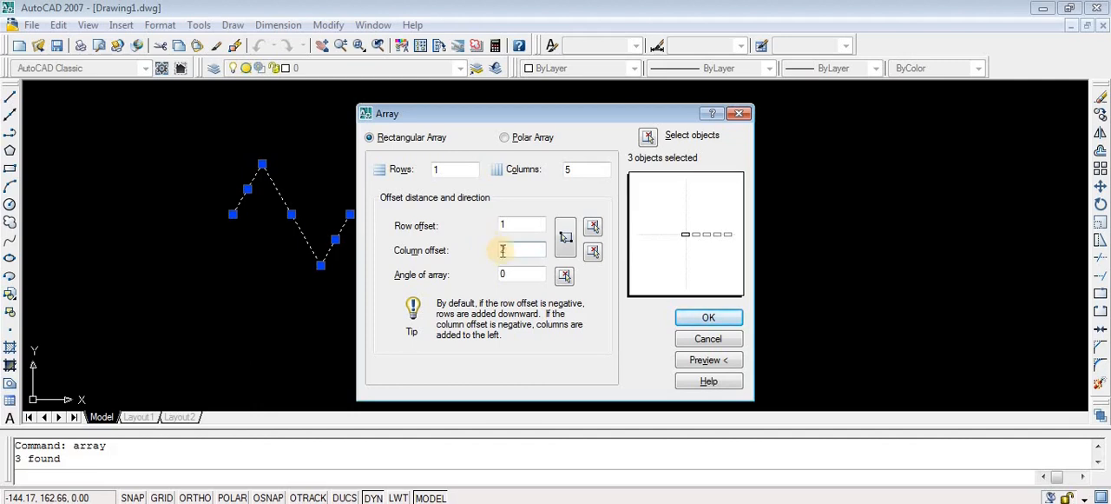
{"action": "type", "text": "2"}
{"action": "left_click", "coordinate": [709, 318]}
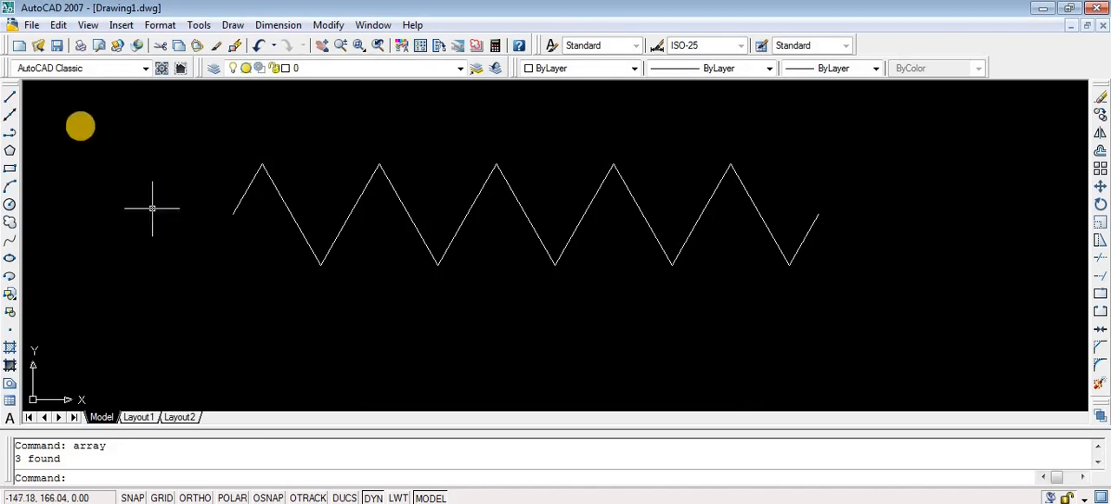
- With ortho and object snap on, draw a horizontal line of length 1 leftward from the zigzag's left endpoint
{"action": "left_click", "coordinate": [10, 97]}
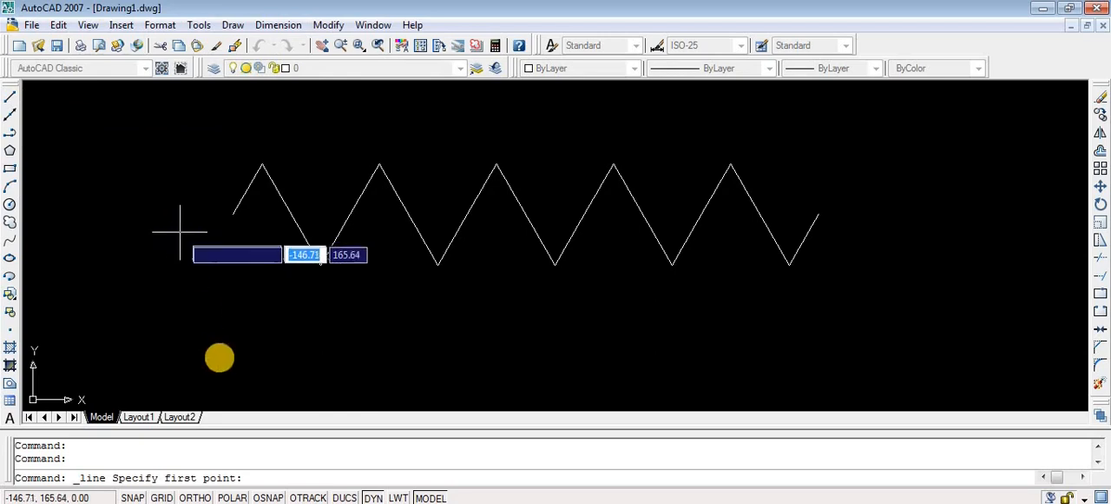
{"action": "left_click", "coordinate": [198, 495]}
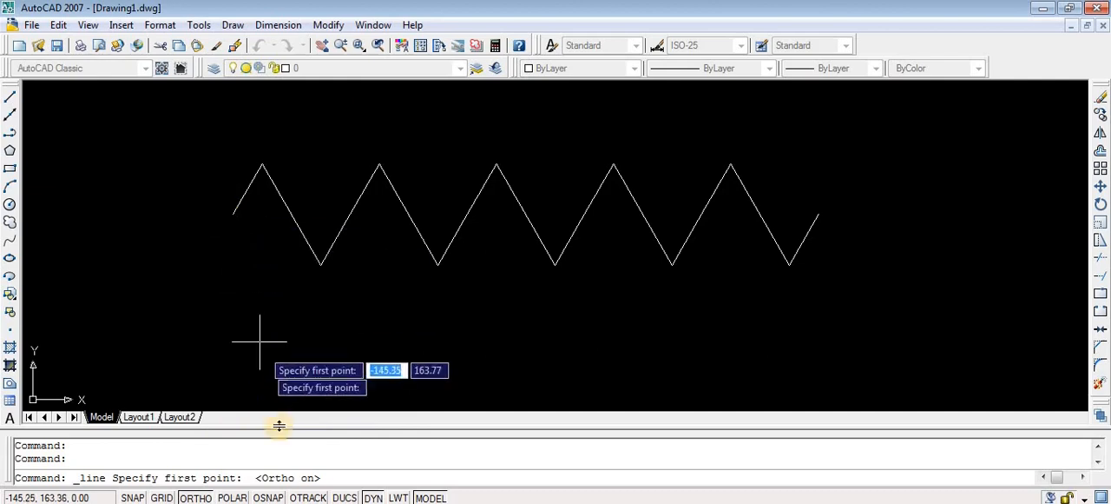
{"action": "left_click", "coordinate": [269, 498]}
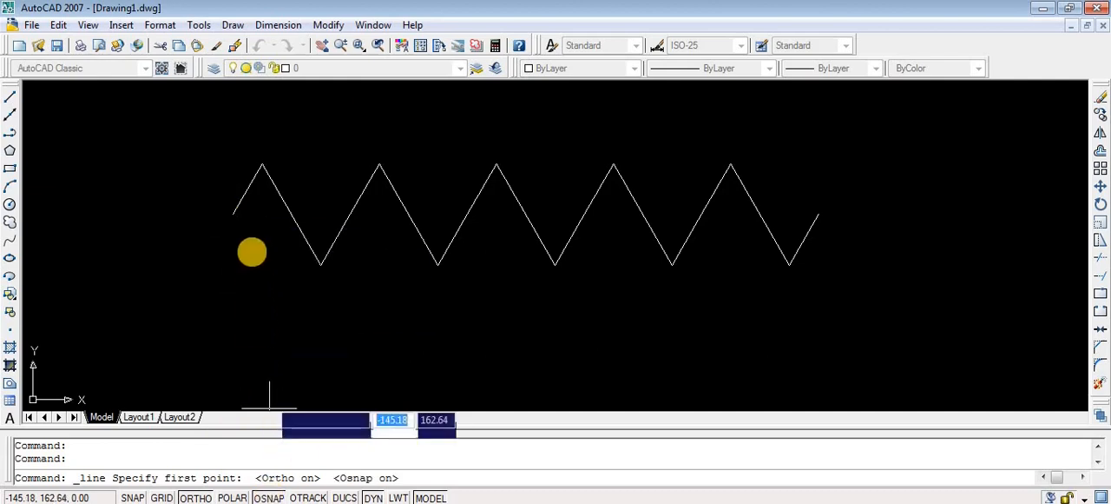
{"action": "left_click", "coordinate": [232, 212]}
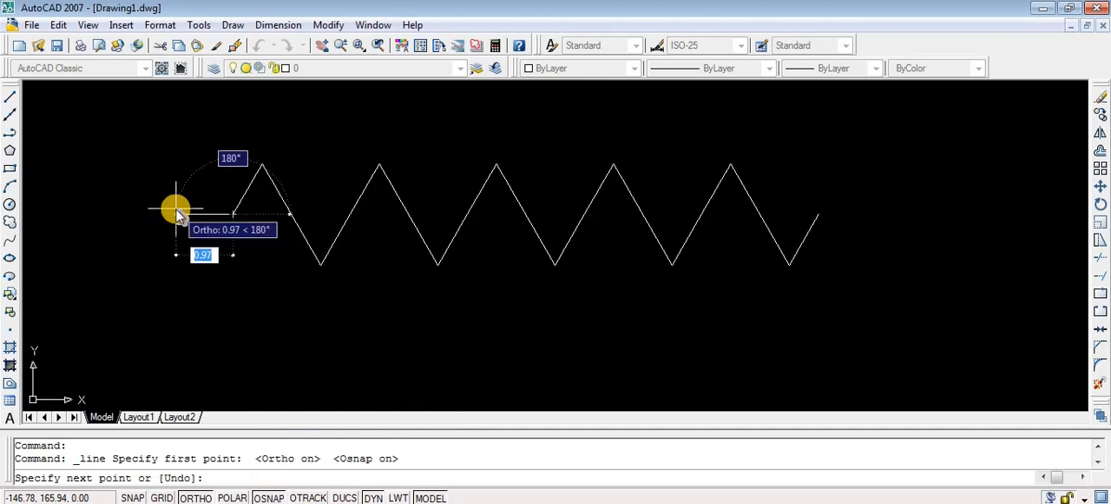
{"action": "type", "text": "1"}
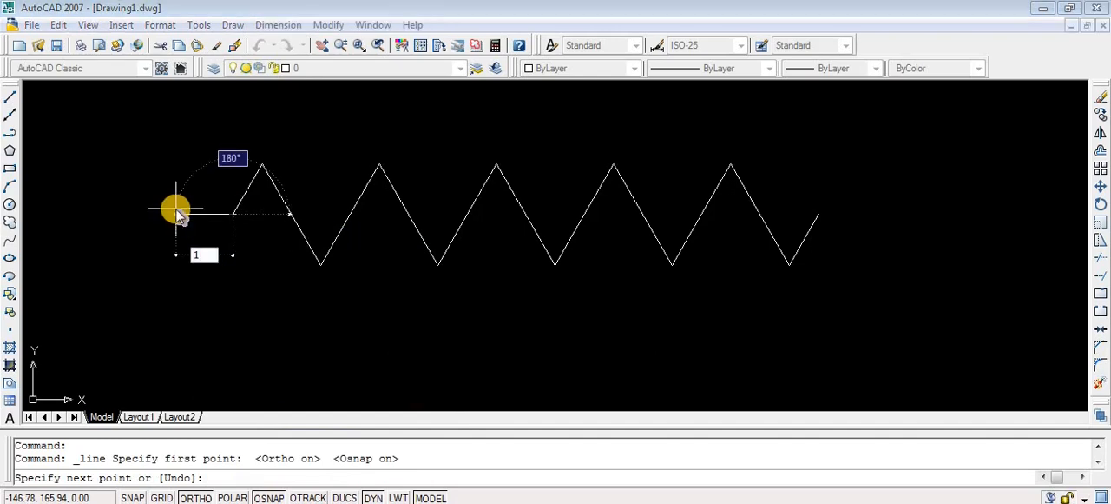
{"action": "key", "text": "Return"}
{"action": "key", "text": "Escape"}
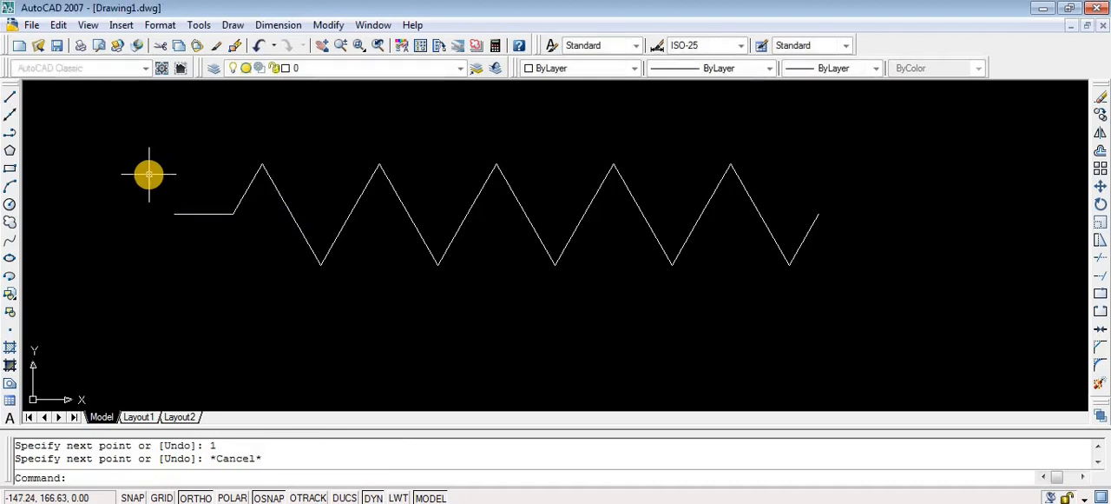
- Draw a line of length 1 at 0° from the zigzag's right endpoint
{"action": "left_click", "coordinate": [12, 98]}
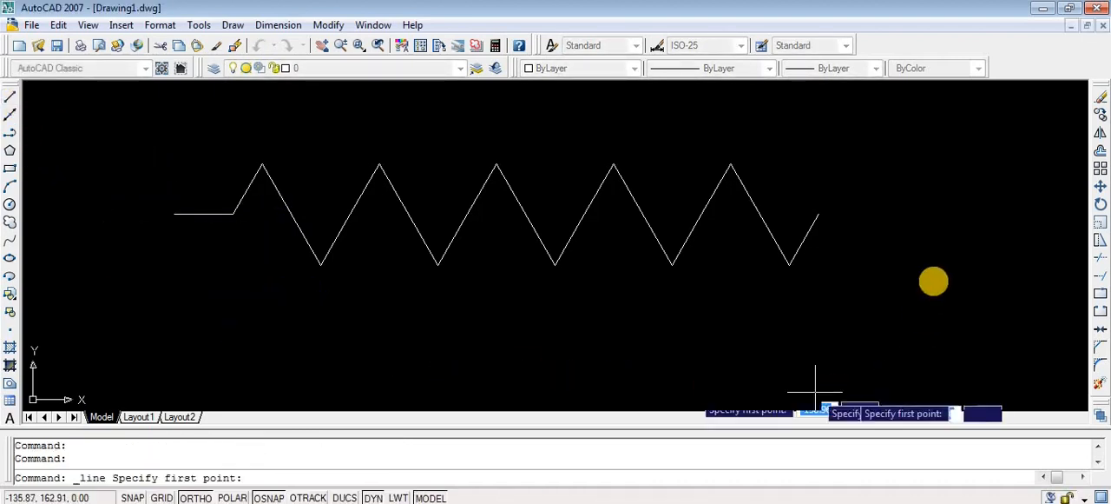
{"action": "left_click", "coordinate": [818, 213]}
{"action": "type", "text": "1"}
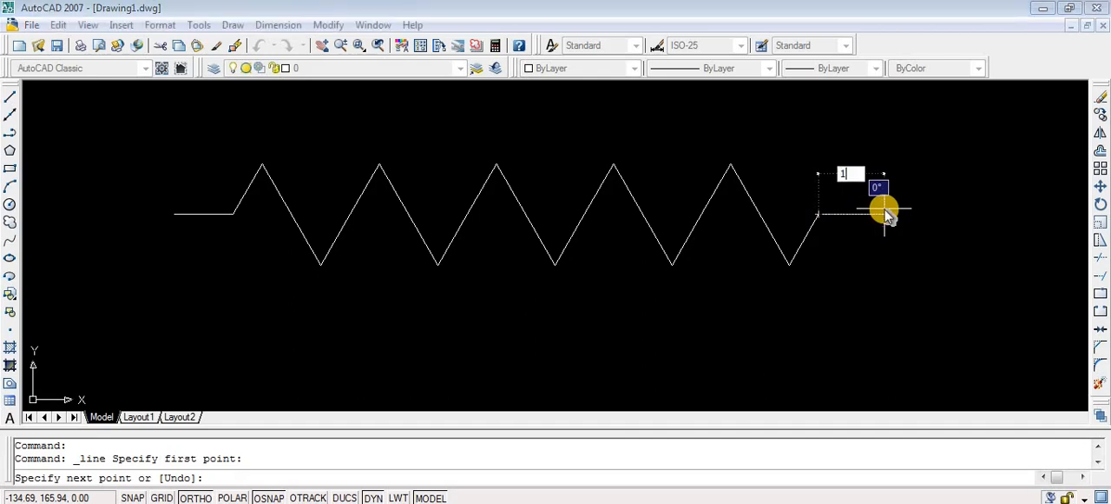
{"action": "key", "text": "Tab"}
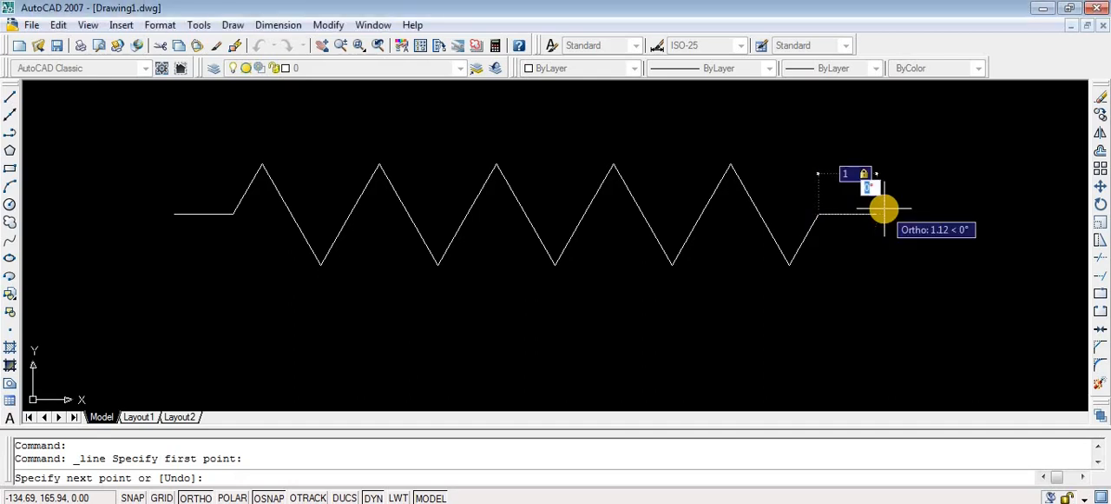
{"action": "type", "text": "0"}
{"action": "key", "text": "Return"}
{"action": "key", "text": "Return"}
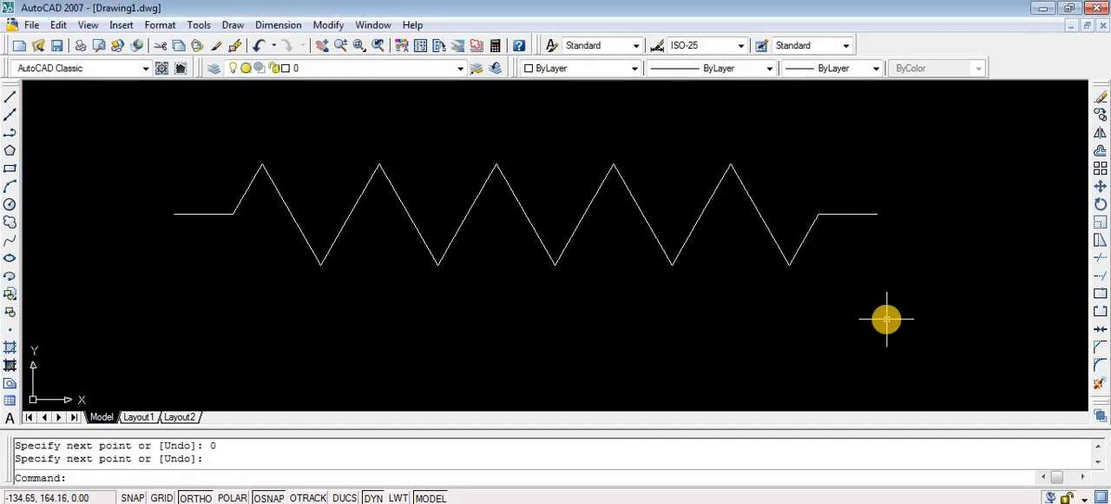
- Select the whole zigzag with both end lines and move it to the upper left of the drawing area
{"action": "scroll", "coordinate": [769, 322], "scroll_direction": "down", "scroll_amount": 4}
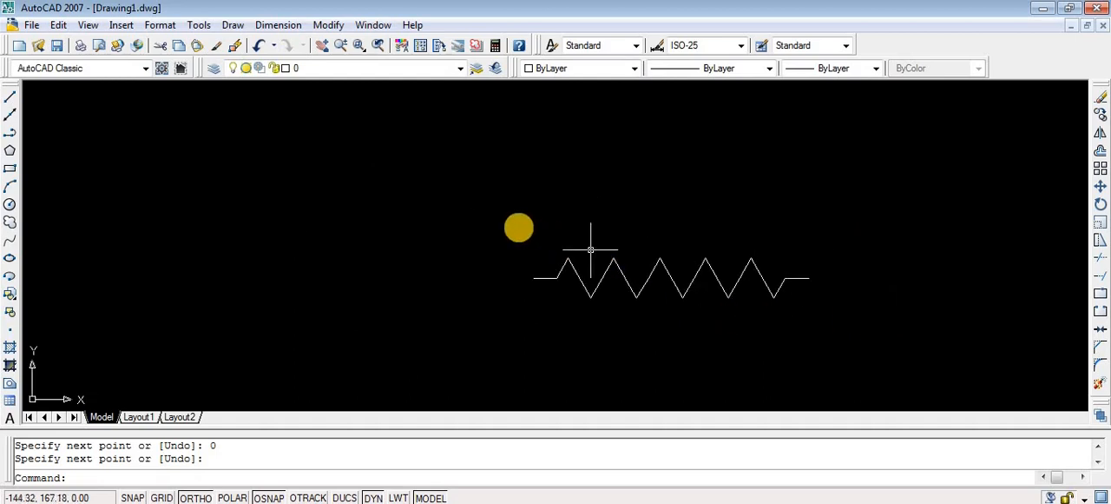
{"action": "left_click", "coordinate": [513, 225]}
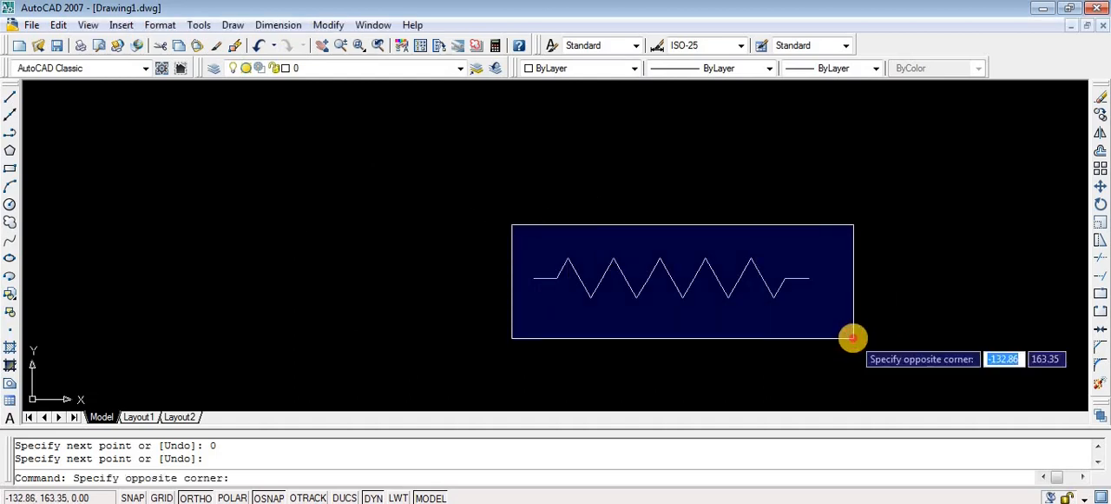
{"action": "left_click", "coordinate": [853, 338]}
{"action": "scroll", "coordinate": [853, 338], "scroll_direction": "down", "scroll_amount": 2}
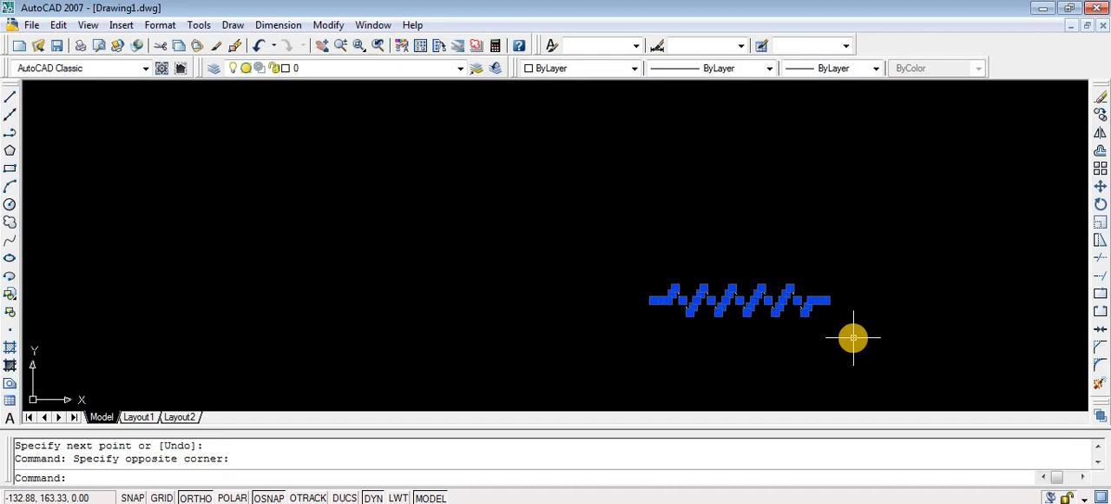
{"action": "scroll", "coordinate": [854, 338], "scroll_direction": "up", "scroll_amount": 3}
{"action": "scroll", "coordinate": [854, 338], "scroll_direction": "down", "scroll_amount": 2}
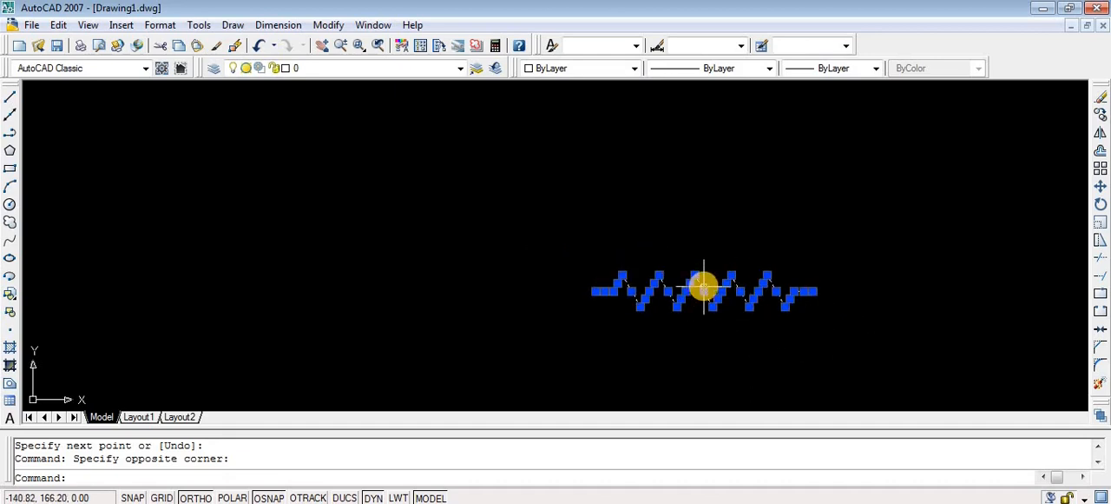
{"action": "left_click_drag", "start_coordinate": [701, 285], "coordinate": [297, 154], "text": "ctrl"}
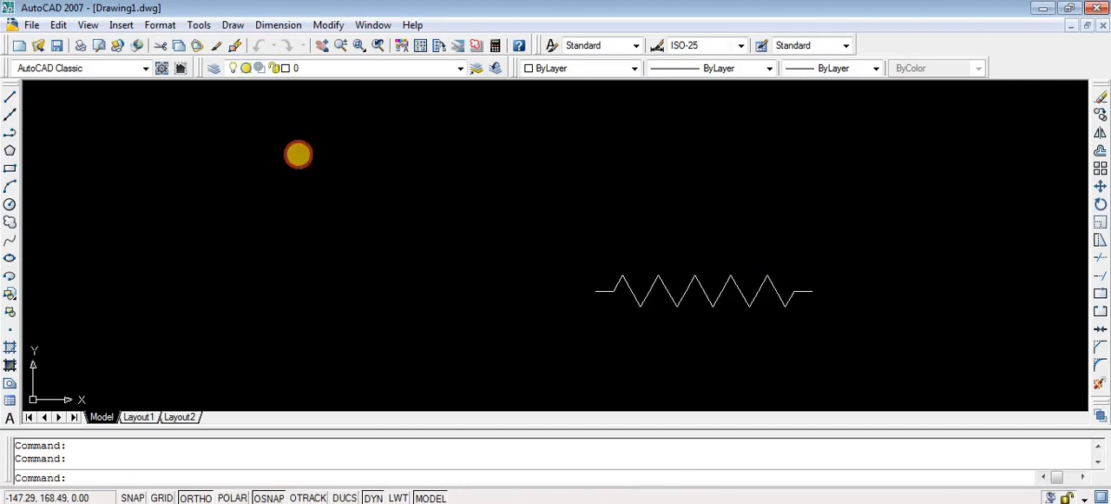
{"action": "left_click", "coordinate": [514, 215]}
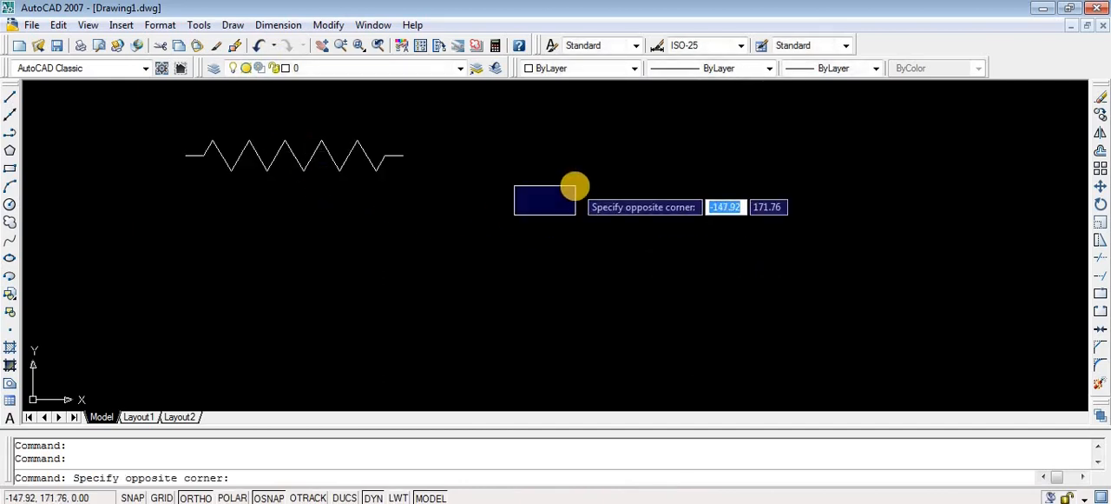
{"action": "key", "text": "Escape"}
- Draw a circle of radius 1 to the right of the resistor symbol, about level with its leads
{"action": "scroll", "coordinate": [575, 186], "scroll_direction": "up", "scroll_amount": 2}
{"action": "scroll", "coordinate": [574, 186], "scroll_direction": "down", "scroll_amount": 3}
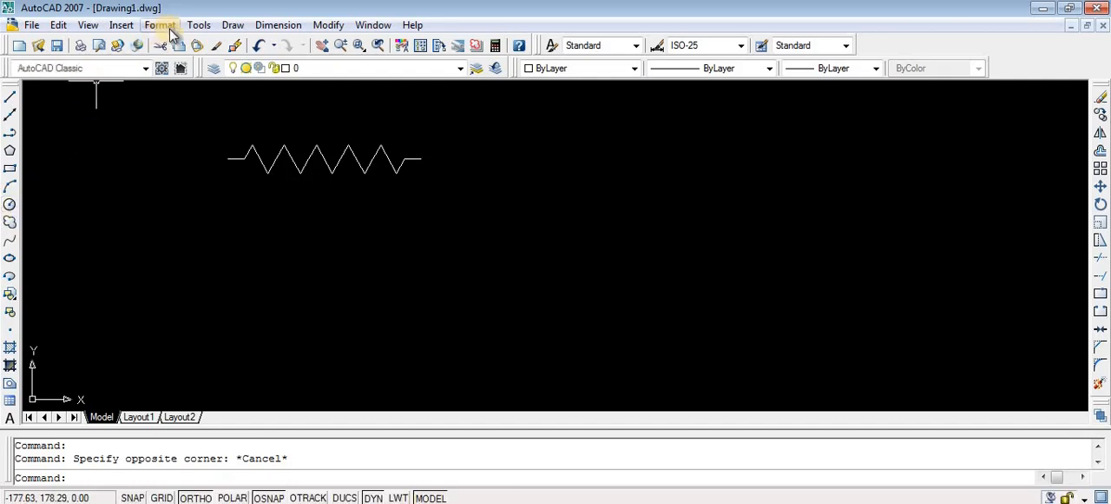
{"action": "left_click", "coordinate": [231, 24]}
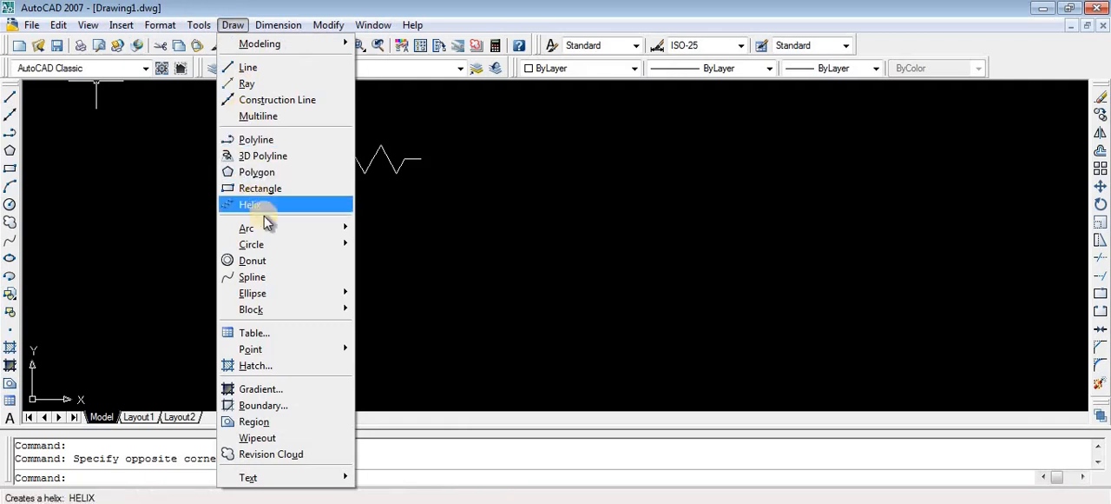
{"action": "mouse_move", "coordinate": [276, 246]}
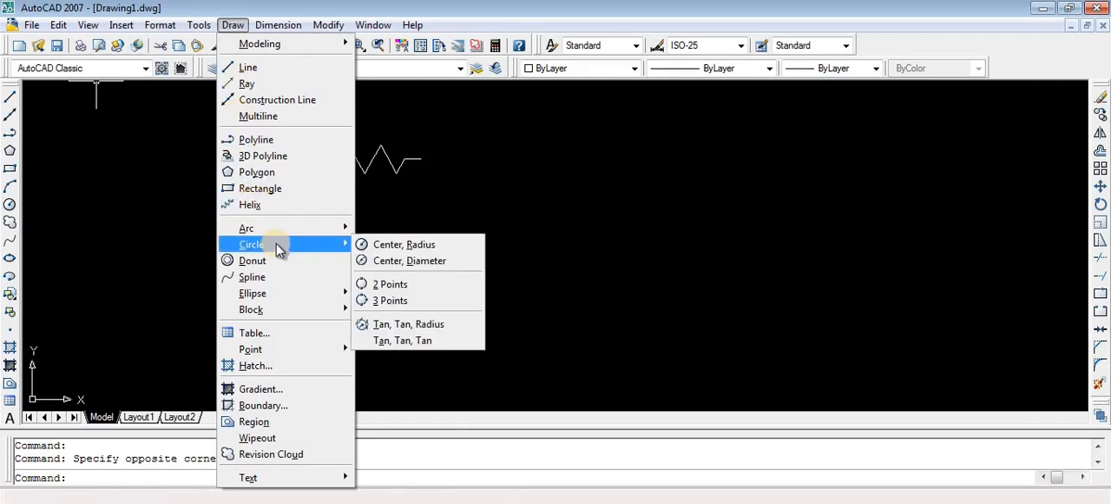
{"action": "left_click", "coordinate": [432, 246]}
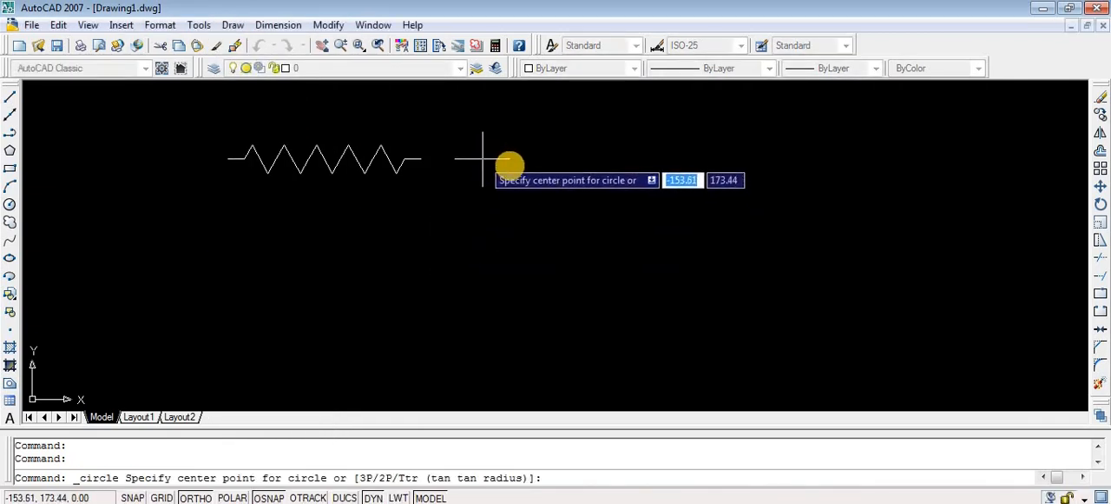
{"action": "left_click", "coordinate": [516, 160]}
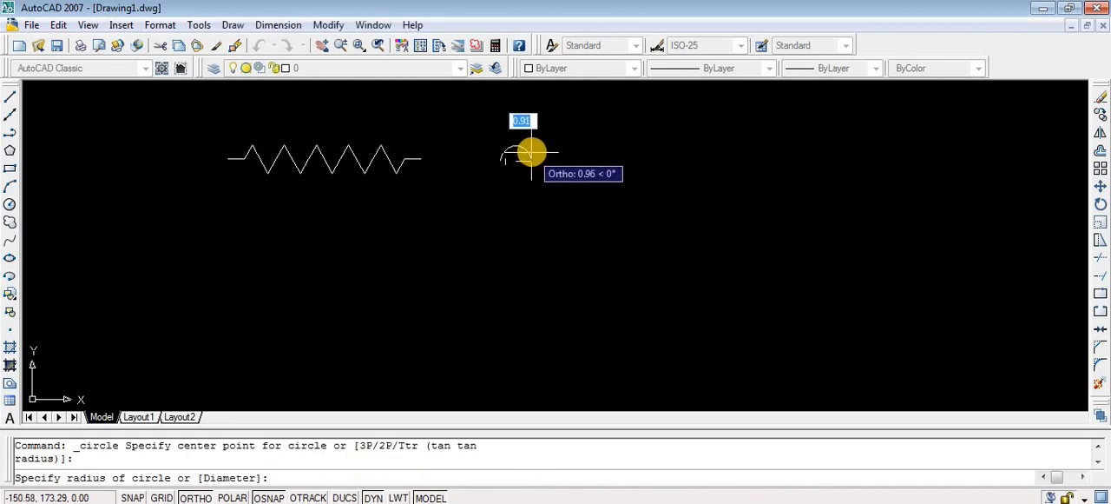
{"action": "type", "text": "1"}
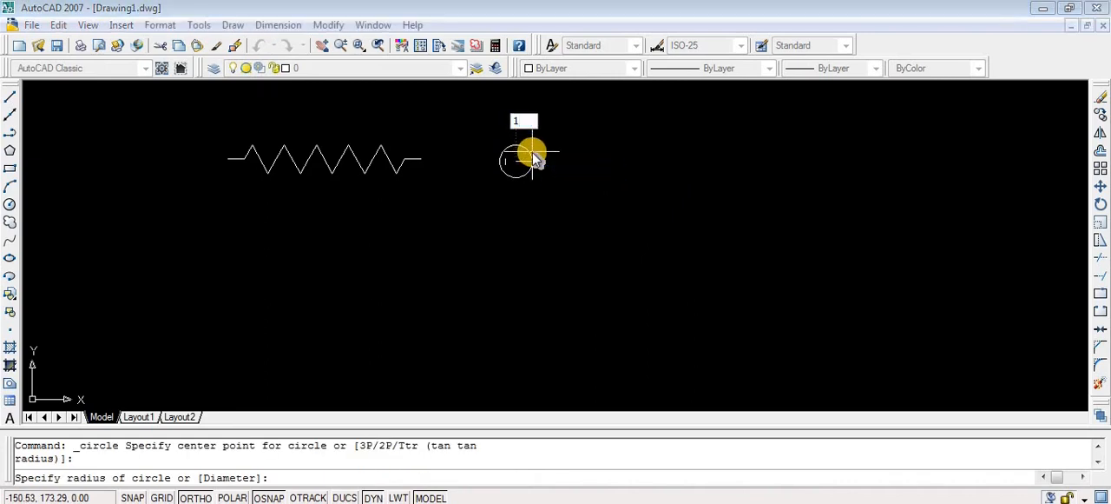
{"action": "key", "text": "Return"}
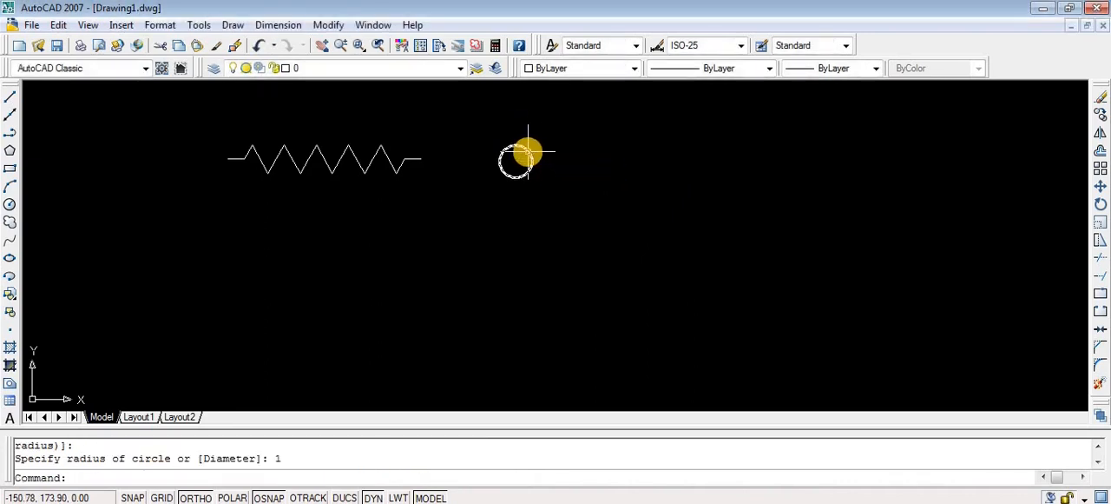
- Create a rectangular array of the circle with 1 row, 5 columns and a column offset of 1.5
{"action": "left_click", "coordinate": [532, 153]}
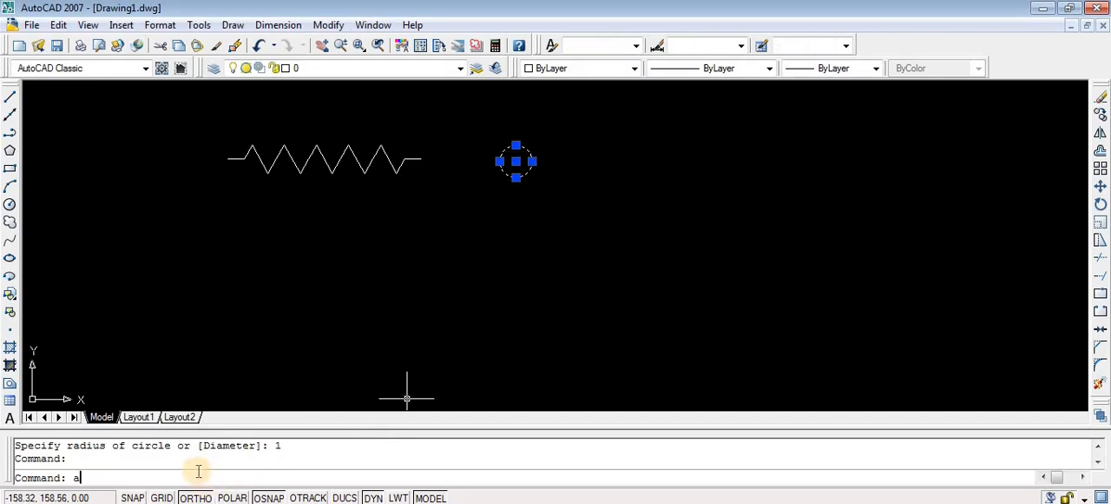
{"action": "key", "text": "Return"}
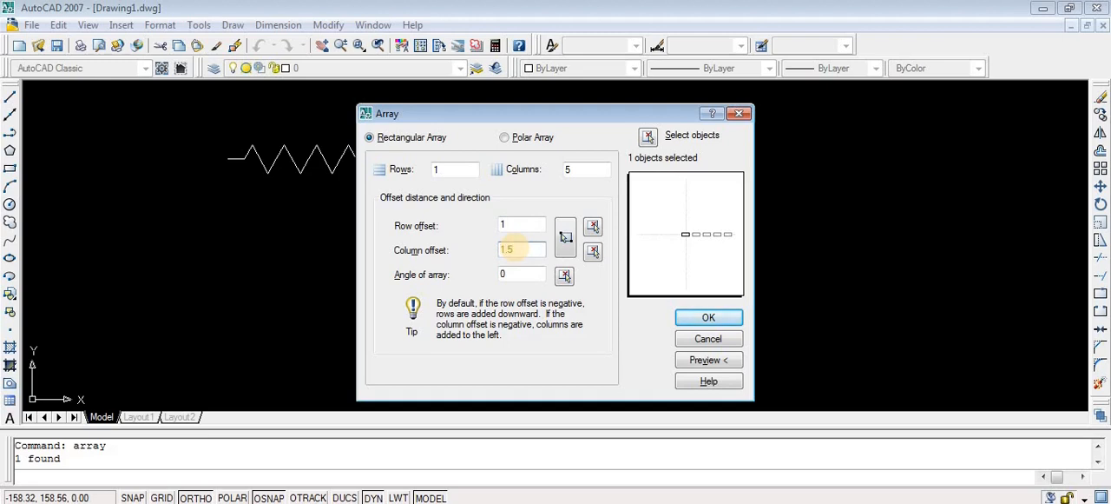
{"action": "left_click", "coordinate": [702, 317]}
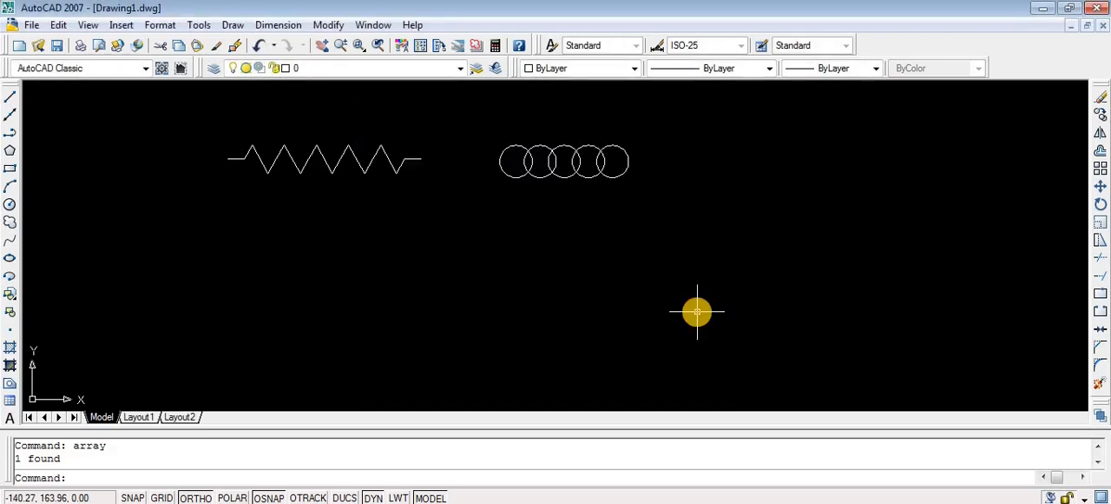
{"action": "left_click", "coordinate": [11, 97]}
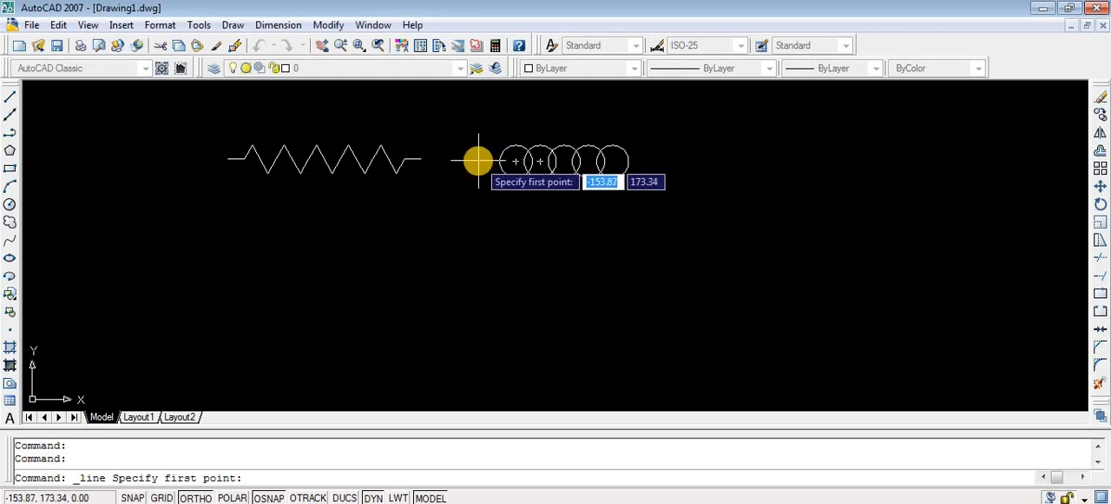
{"action": "left_click", "coordinate": [478, 161]}
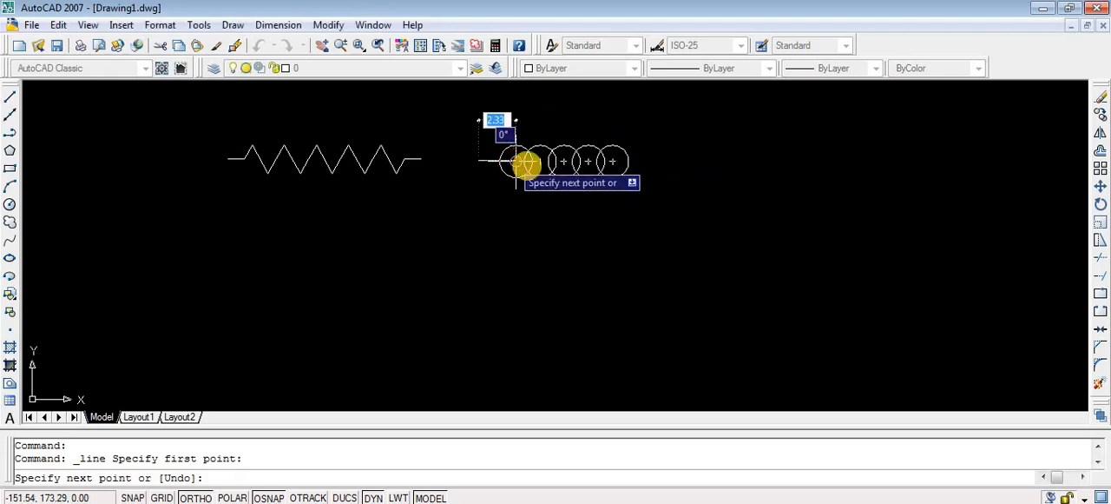
{"action": "key", "text": "Escape"}
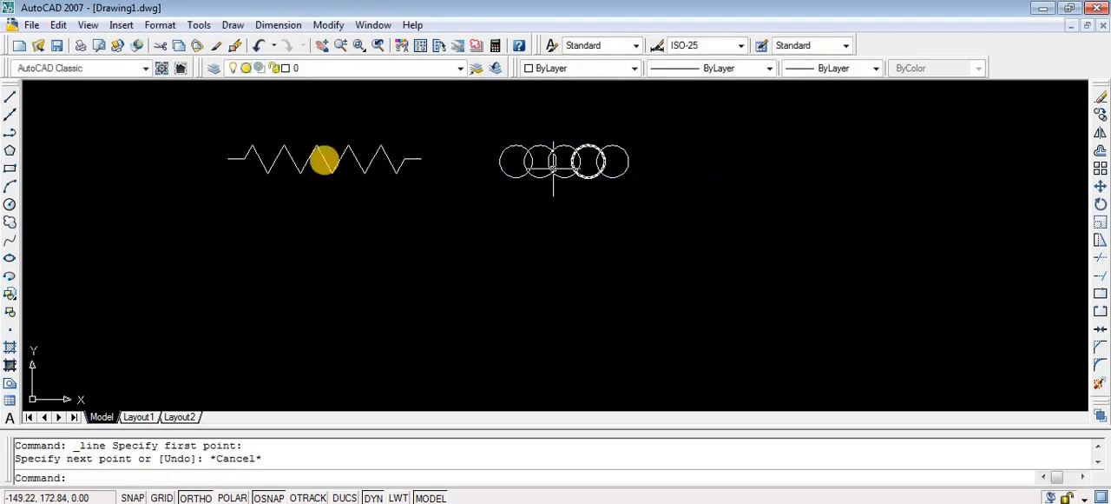
- Using temporary object snap tracking from the circle centres, draw a horizontal line about 10.5 long through all five circles, extending past both ends
{"action": "left_click", "coordinate": [9, 96]}
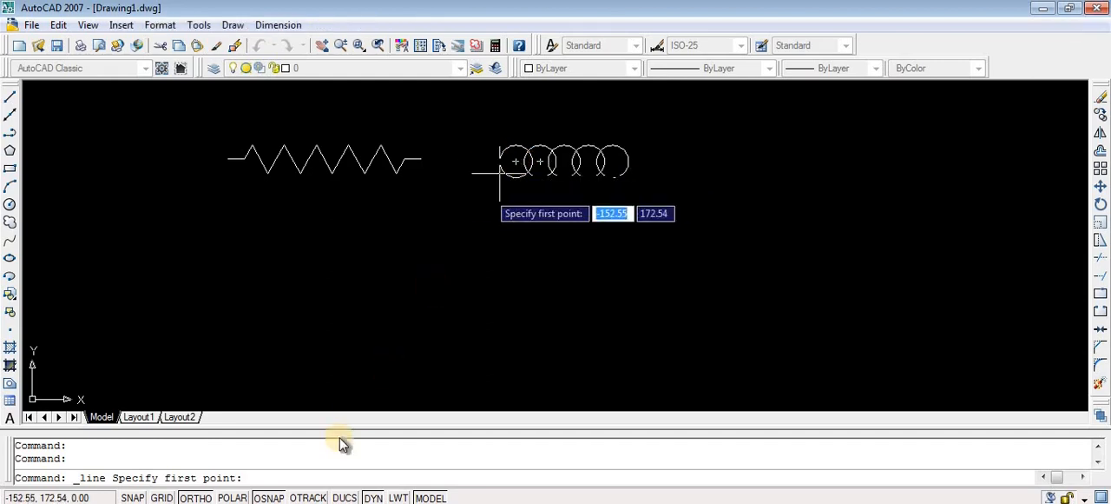
{"action": "left_click", "coordinate": [308, 497]}
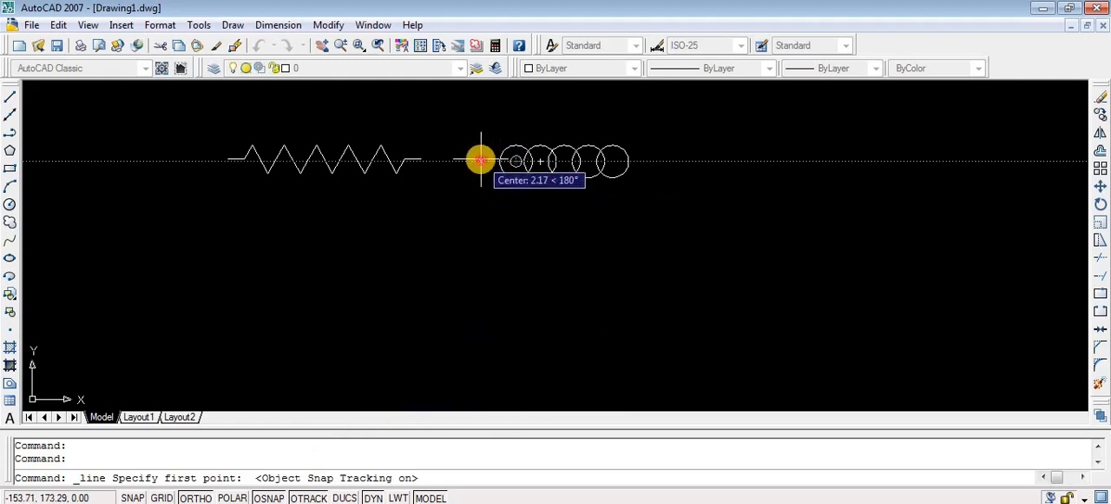
{"action": "left_click", "coordinate": [481, 160]}
{"action": "left_click", "coordinate": [650, 162]}
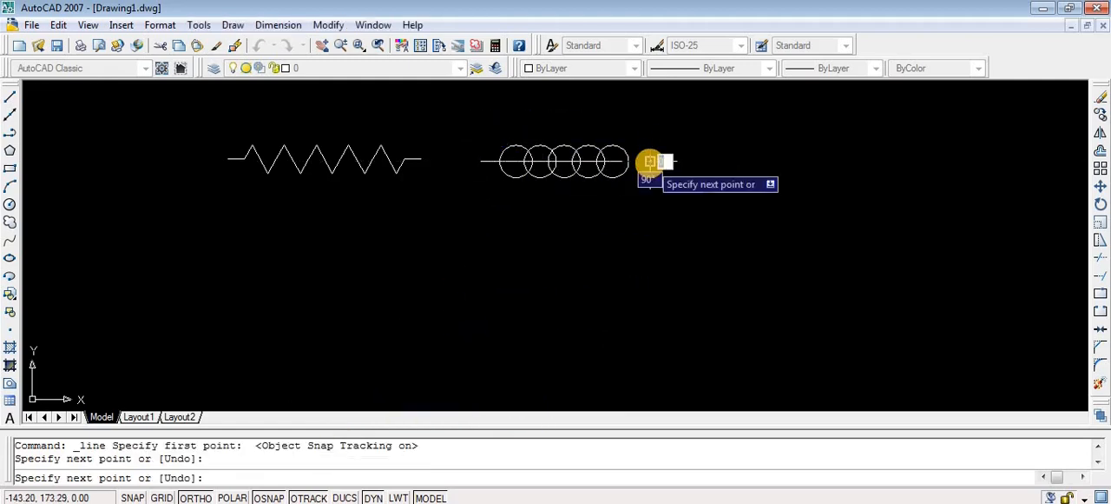
{"action": "key", "text": "Escape"}
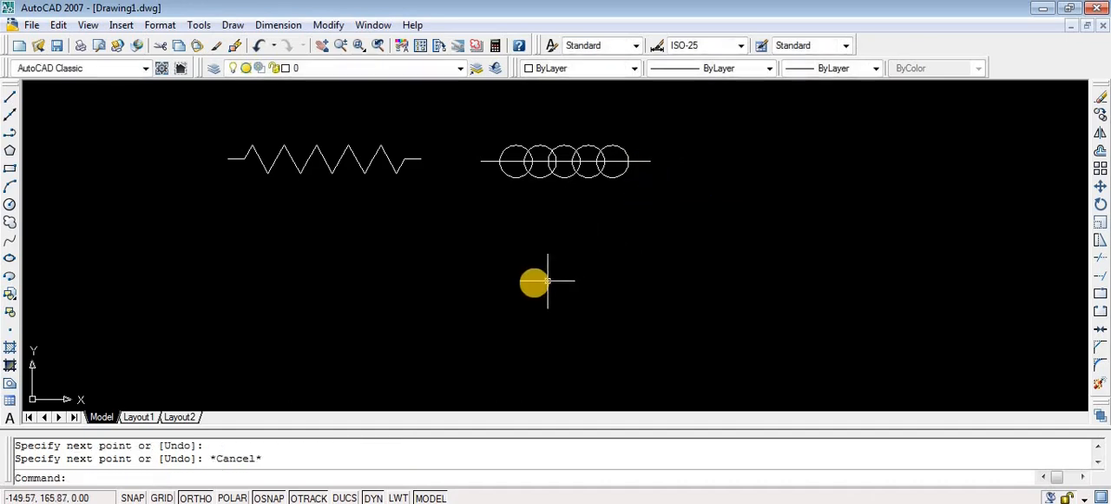
{"action": "left_click", "coordinate": [308, 498]}
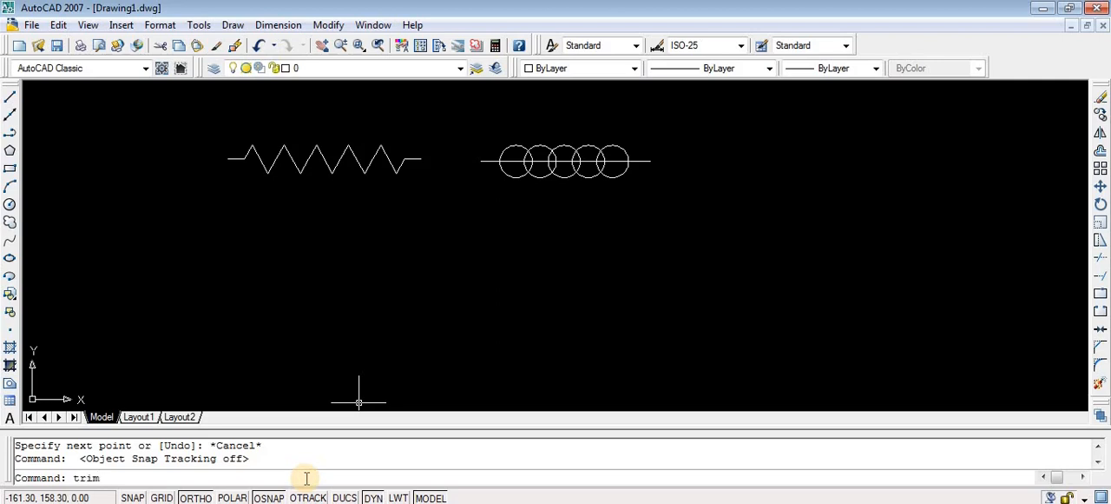
- Trim away the lower outer arcs of the five circles, using all objects as cutting edges
{"action": "key", "text": "Return"}
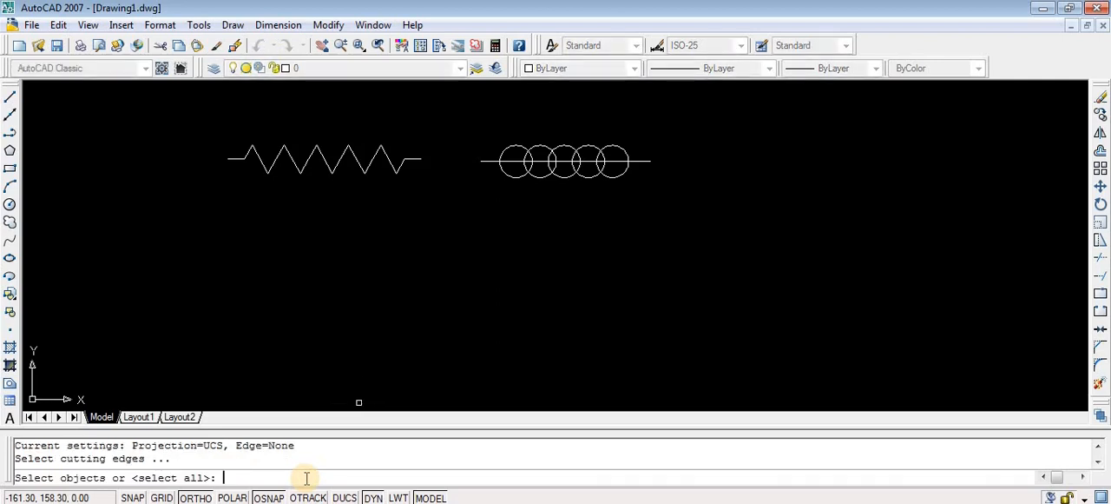
{"action": "key", "text": "Return"}
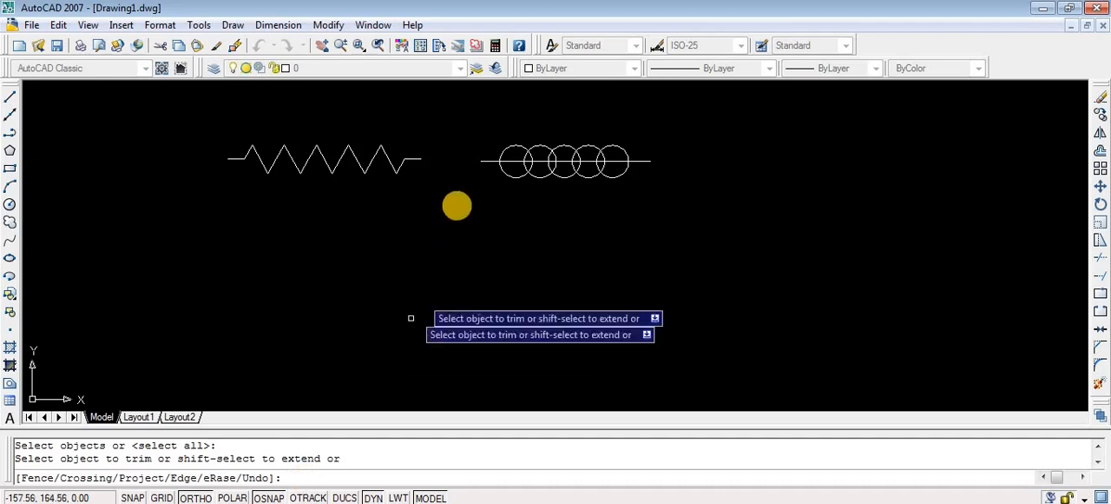
{"action": "left_click", "coordinate": [519, 175]}
{"action": "left_click", "coordinate": [538, 174]}
{"action": "left_click", "coordinate": [561, 175]}
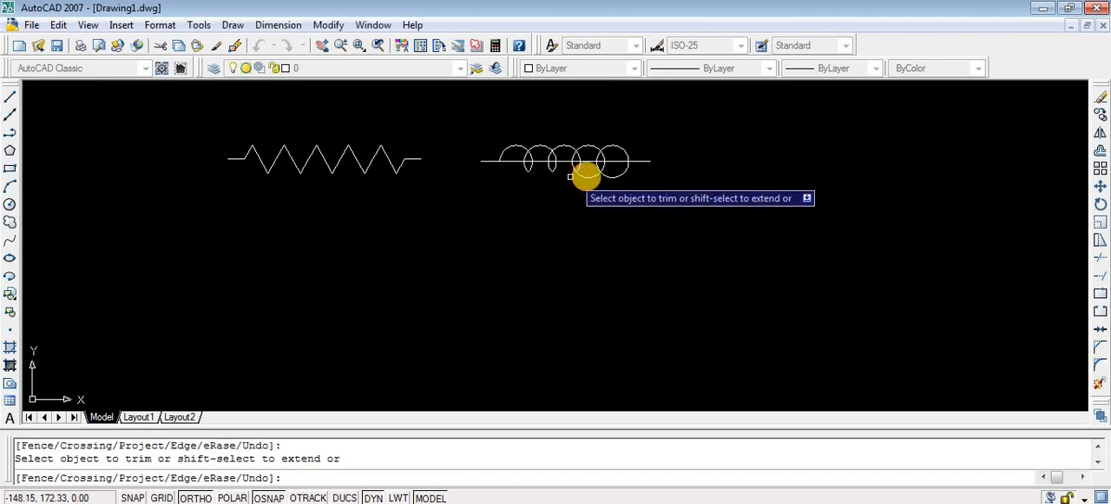
{"action": "left_click", "coordinate": [587, 177]}
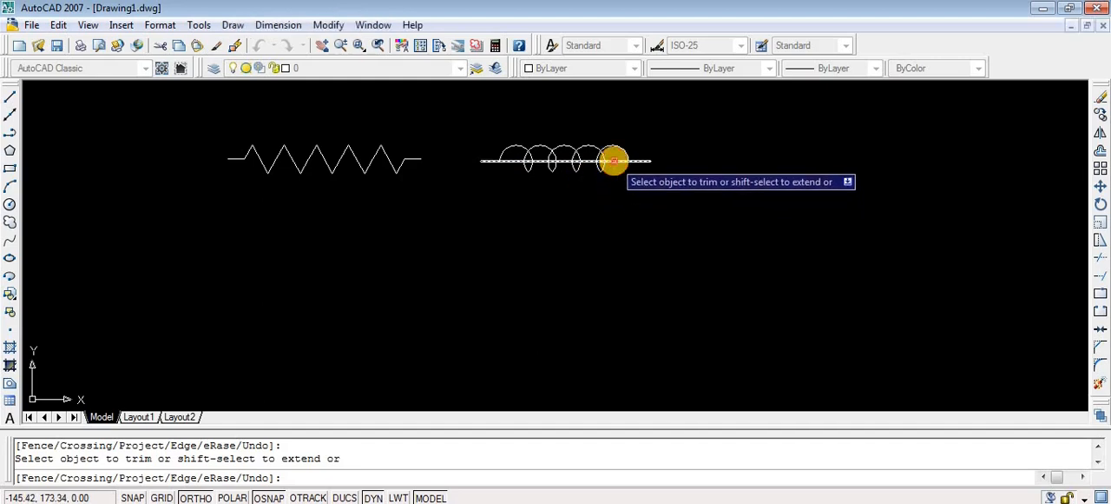
{"action": "left_click", "coordinate": [617, 174]}
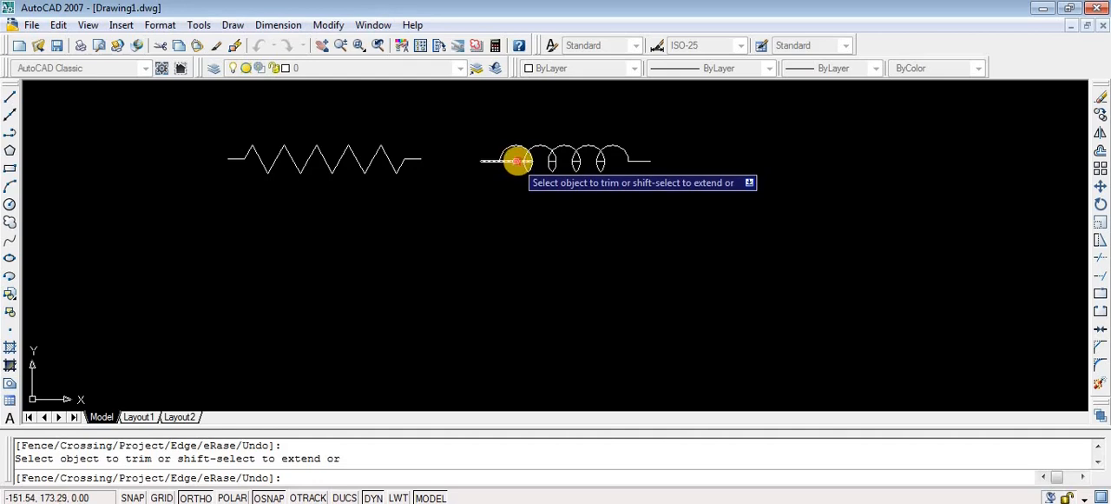
- Remove the horizontal line's remaining pieces inside the coil, including the short segments within the four loops, keeping only the end leads
{"action": "scroll", "coordinate": [573, 201], "scroll_direction": "up", "scroll_amount": 3}
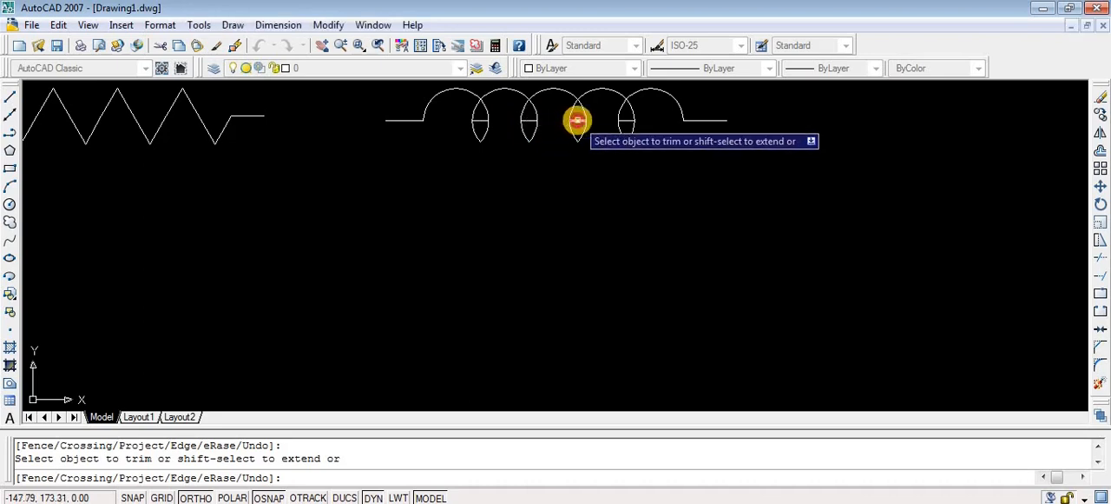
{"action": "left_click", "coordinate": [628, 122]}
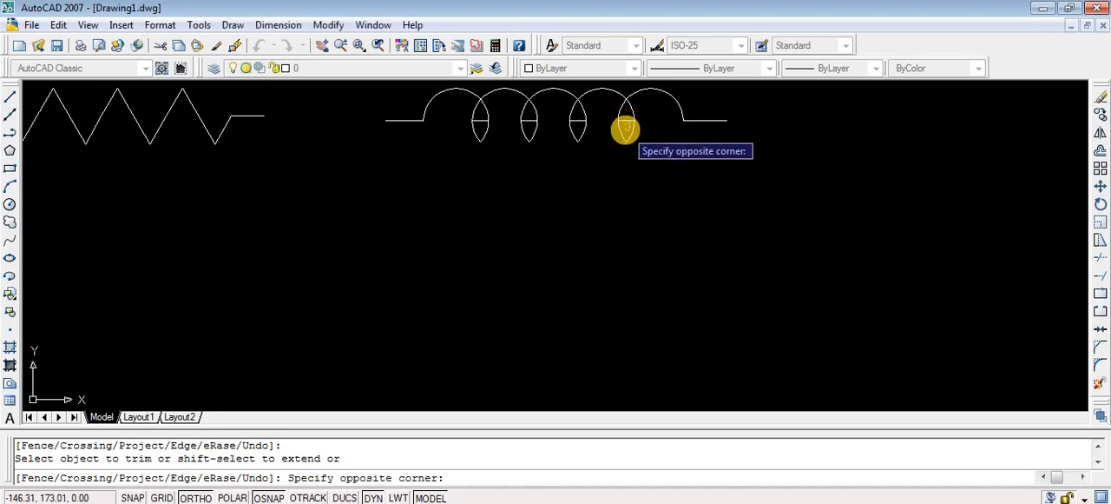
{"action": "left_click", "coordinate": [625, 129]}
{"action": "left_click", "coordinate": [625, 125]}
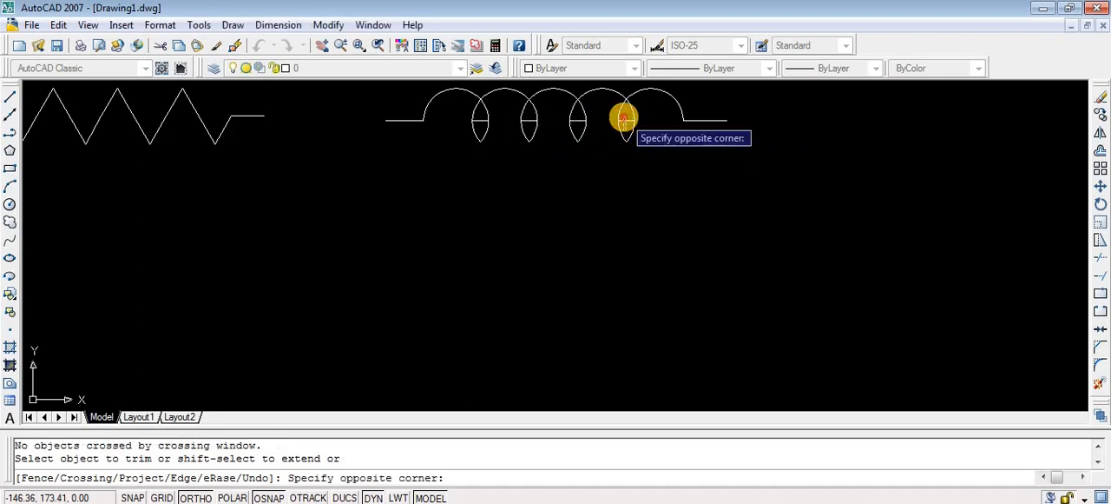
{"action": "left_click", "coordinate": [626, 121]}
{"action": "left_click", "coordinate": [626, 121]}
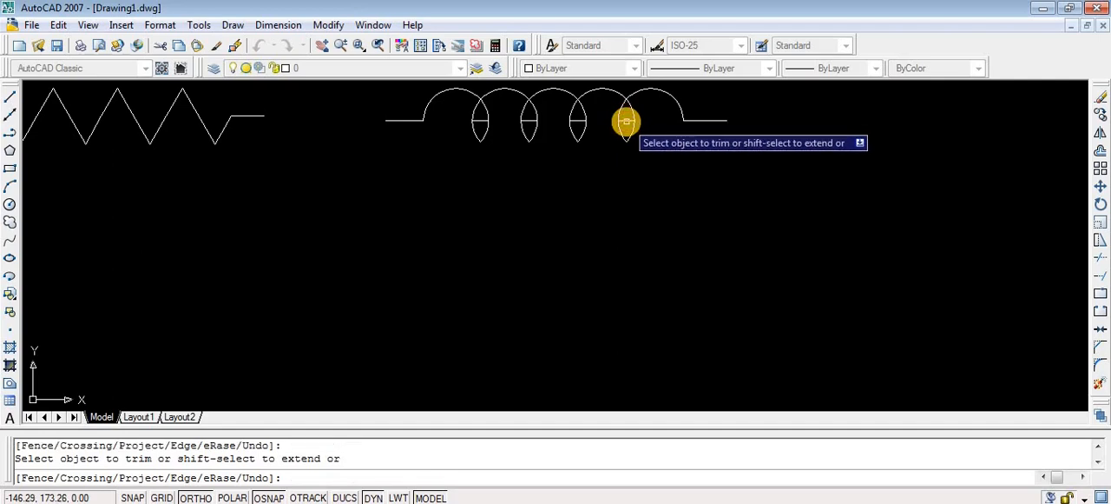
{"action": "key", "text": "Escape"}
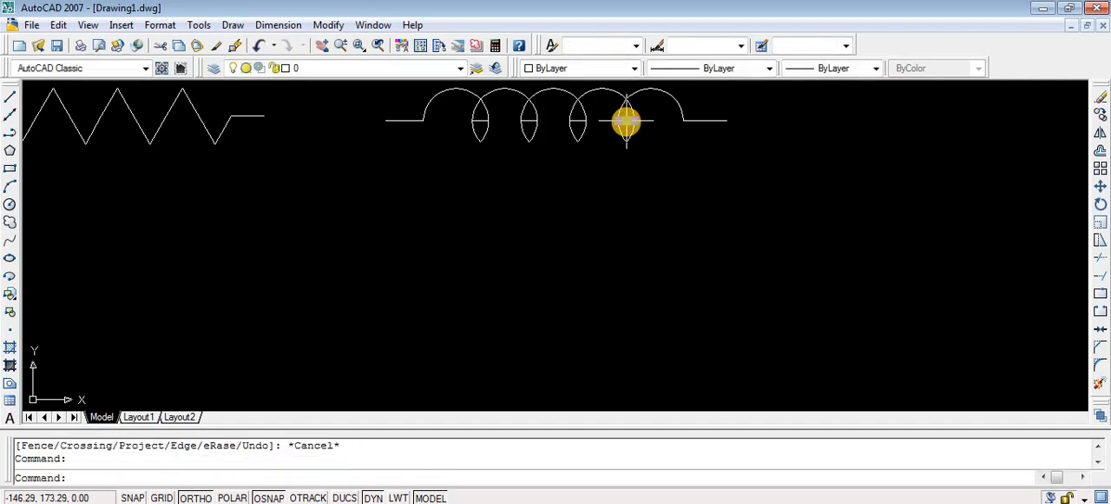
{"action": "key", "text": "Delete"}
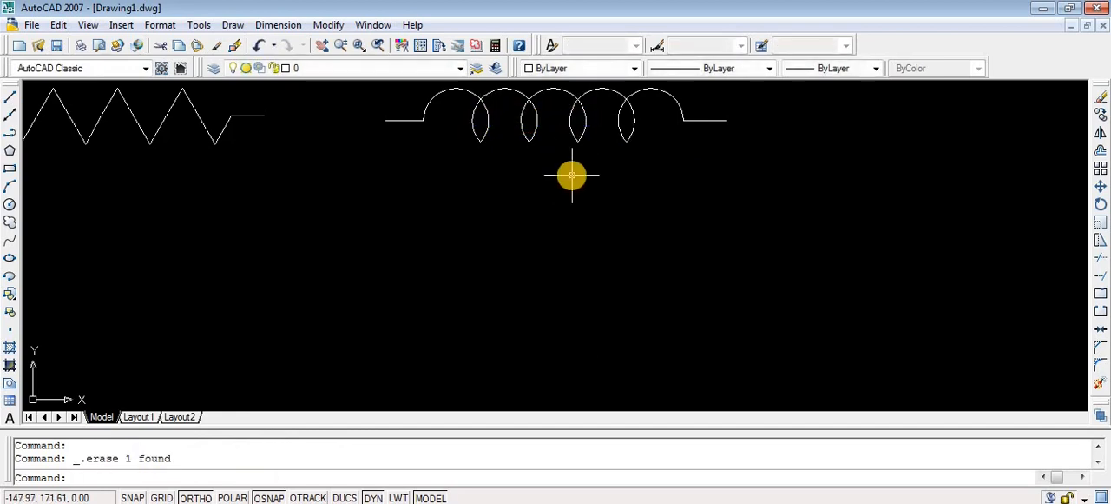
{"action": "scroll", "coordinate": [572, 176], "scroll_direction": "down", "scroll_amount": 4}
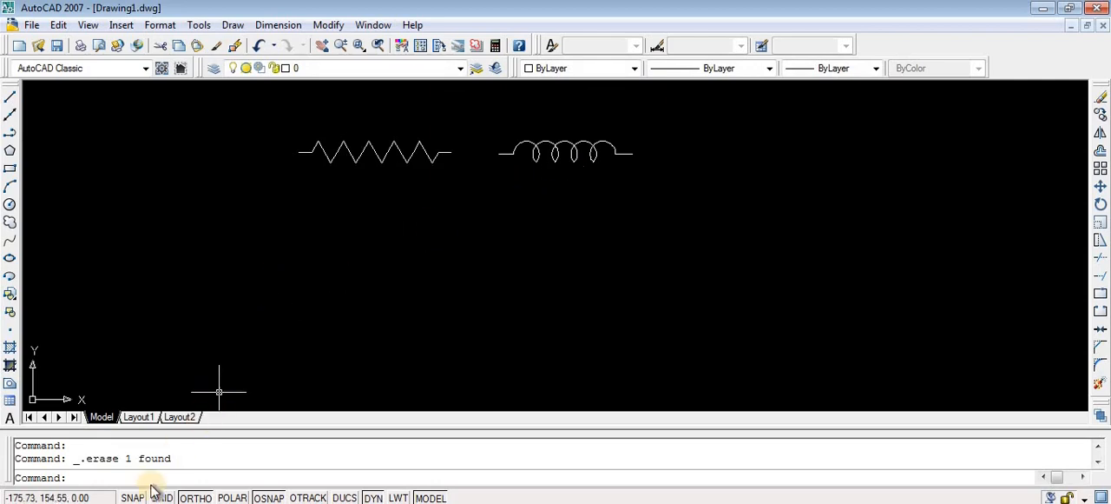
{"action": "left_click", "coordinate": [10, 102]}
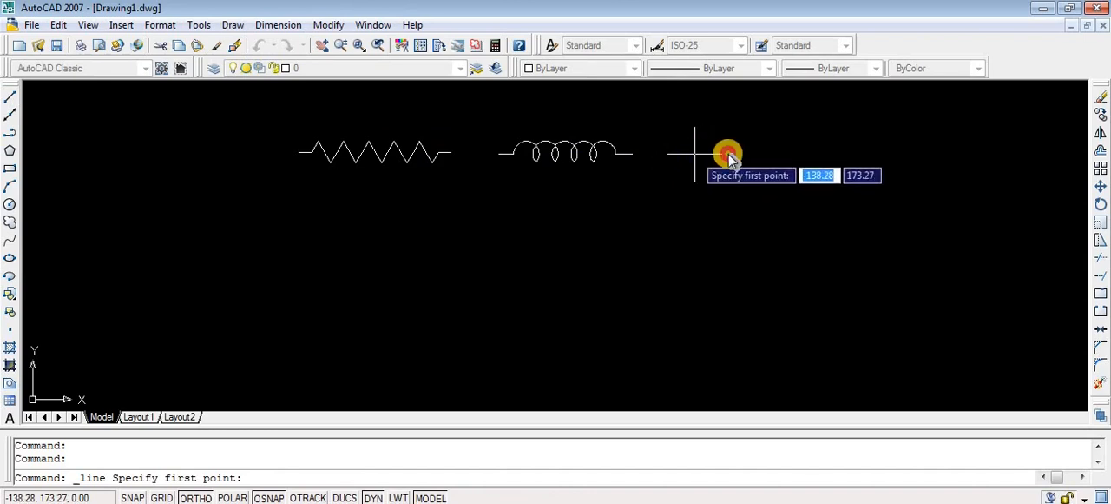
{"action": "left_click", "coordinate": [694, 154]}
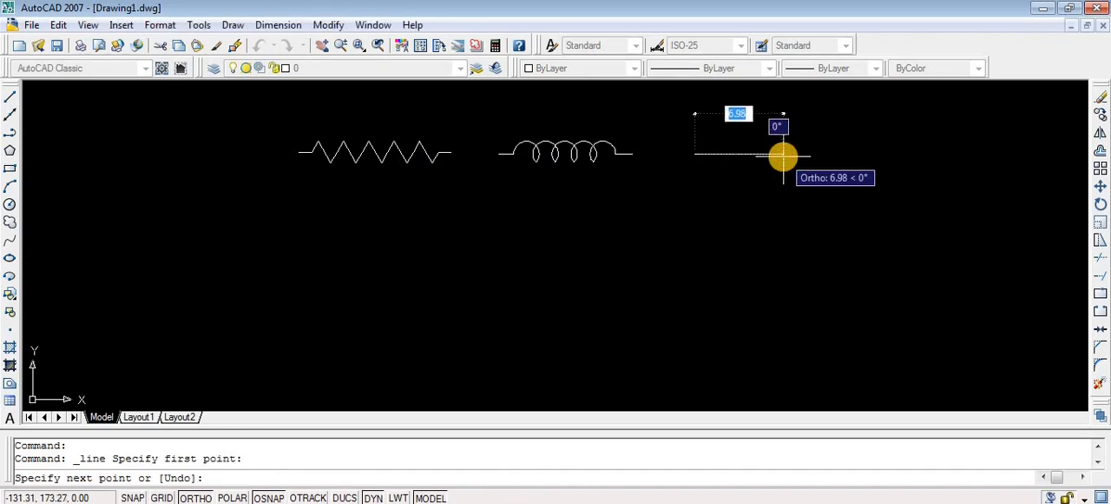
{"action": "key", "text": "Return"}
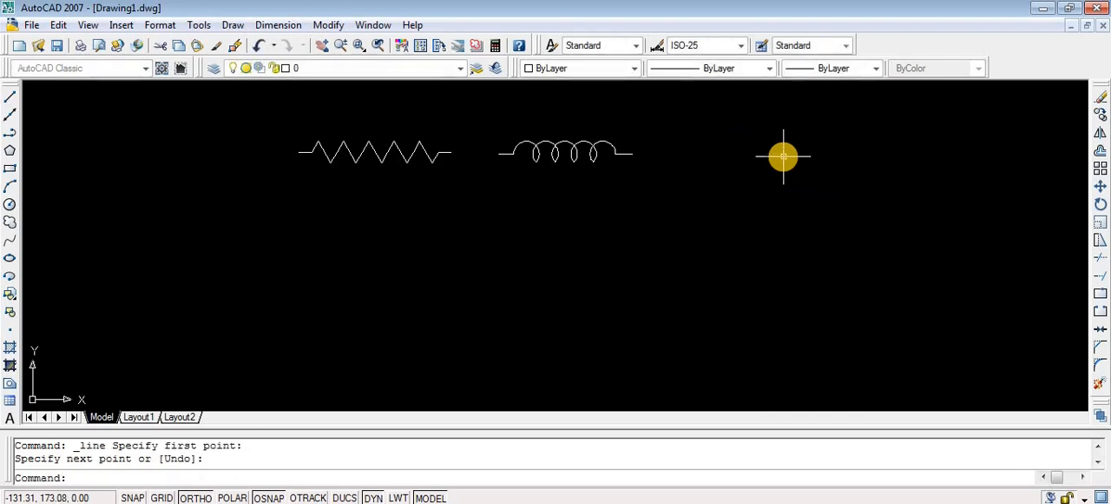
- Draw a rectangle 1 wide and 2 high, starting from a corner point to the right of the inductor
{"action": "left_click", "coordinate": [11, 169]}
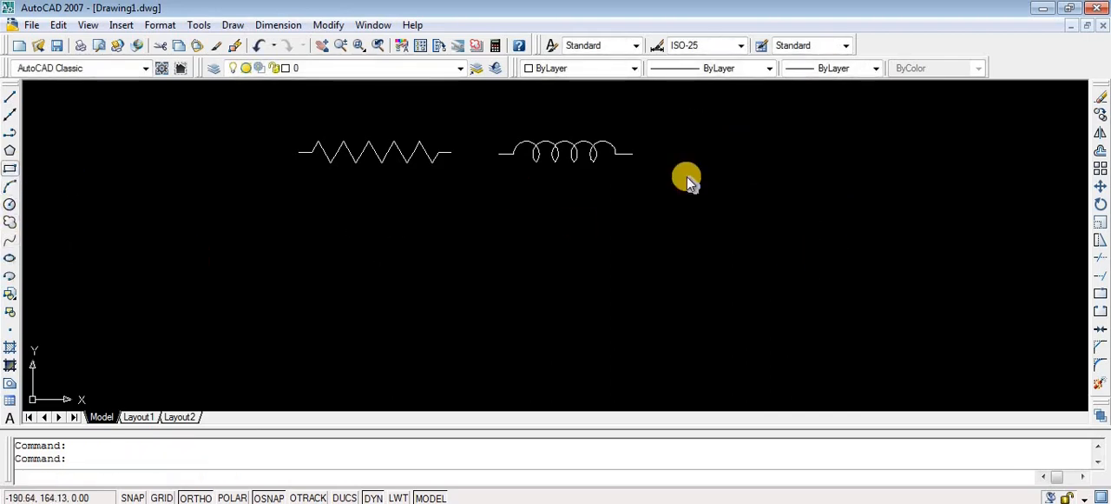
{"action": "left_click", "coordinate": [694, 132]}
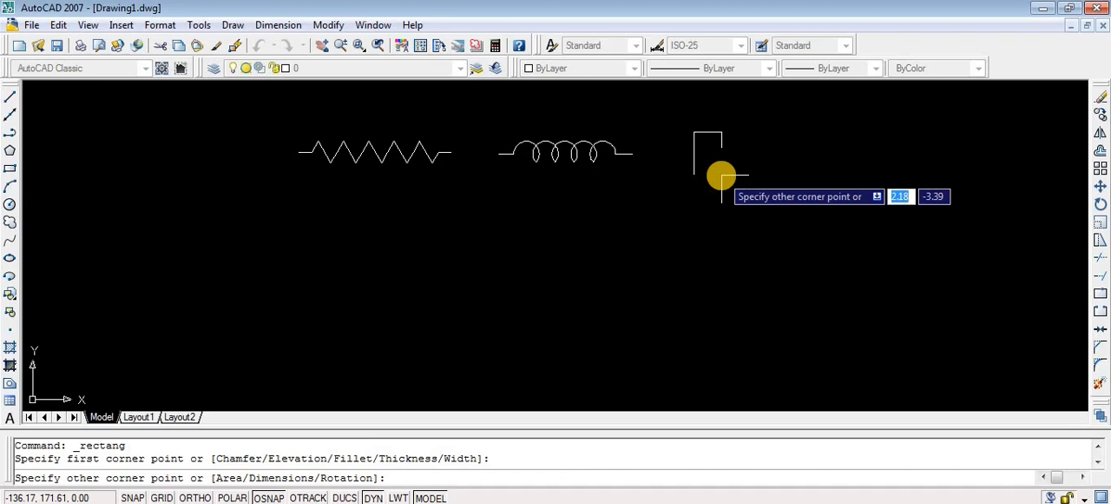
{"action": "type", "text": "1"}
{"action": "key", "text": "Tab"}
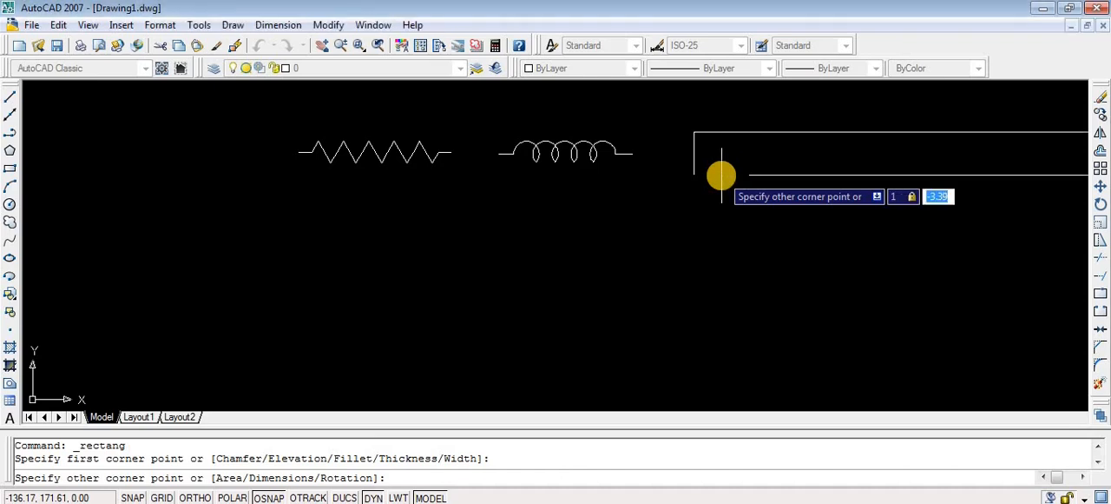
{"action": "type", "text": "2"}
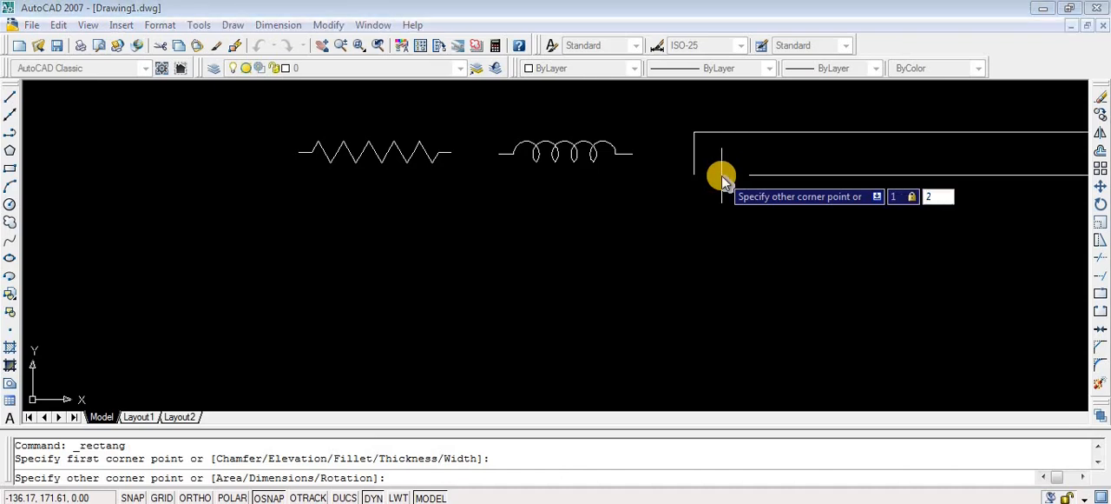
{"action": "key", "text": "Return"}
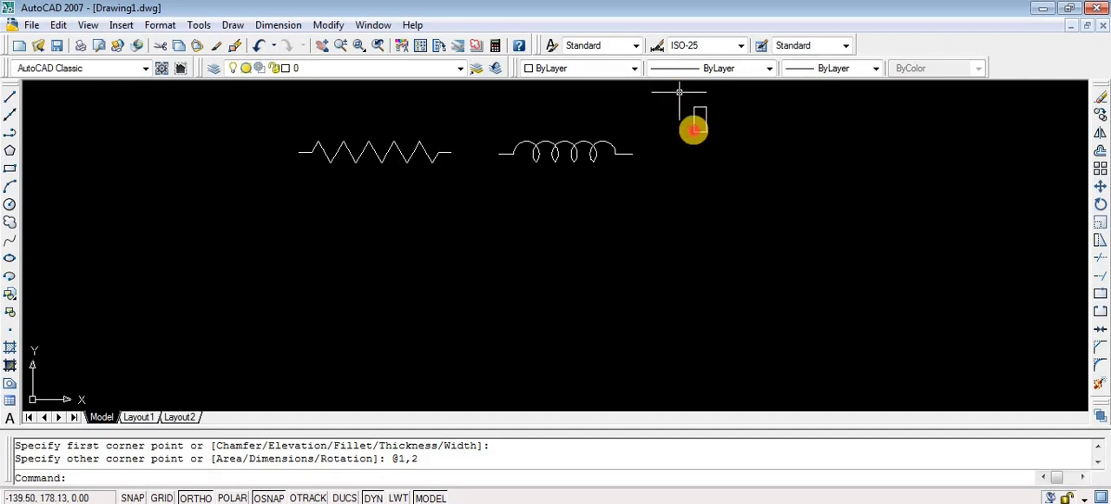
- Move the small rectangle down so it sits roughly level with the inductor
{"action": "left_click", "coordinate": [679, 90]}
{"action": "left_click", "coordinate": [722, 171]}
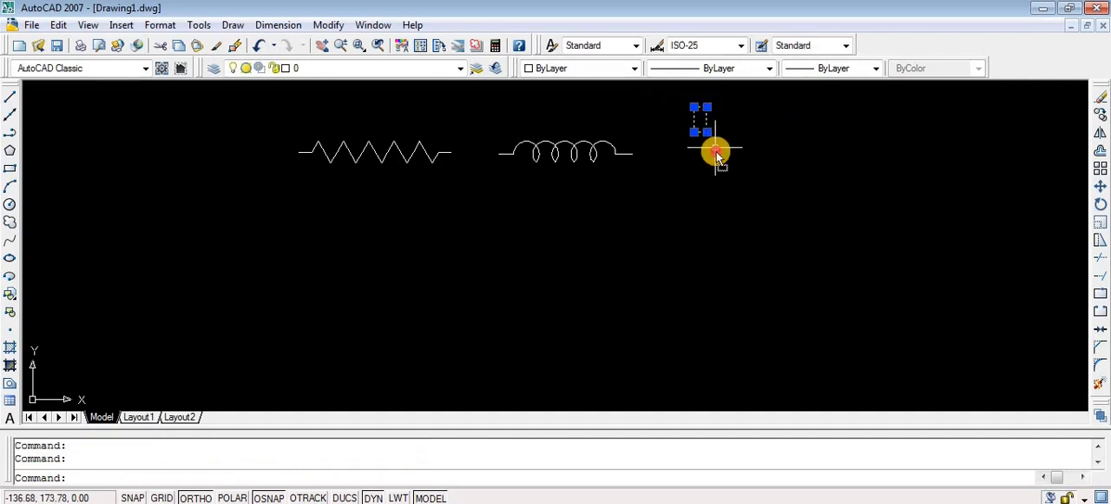
{"action": "left_click_drag", "start_coordinate": [714, 155], "coordinate": [715, 155]}
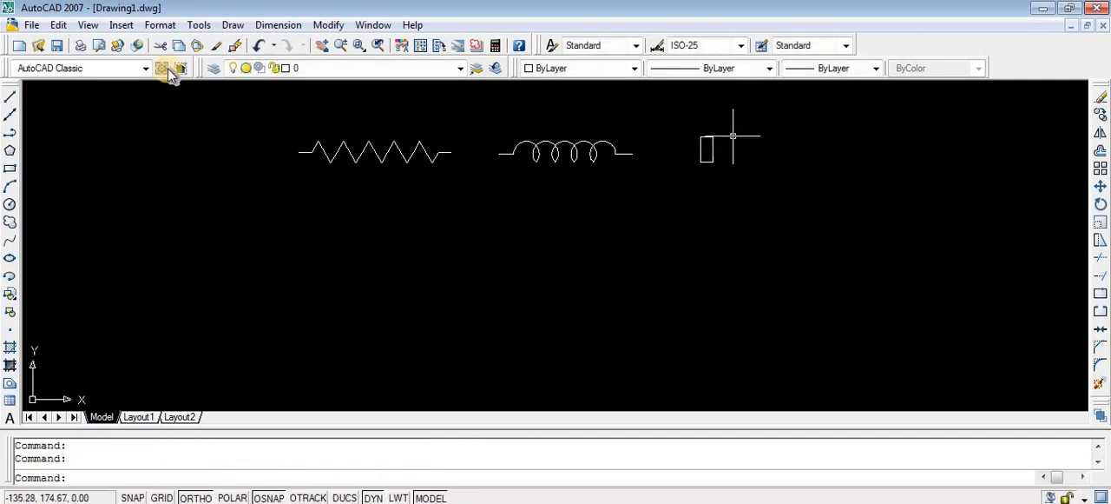
- With object snap tracking on, draw a horizontal line about 3 long through the rectangle's side midpoints, extending about 1 past each side
{"action": "left_click", "coordinate": [10, 97]}
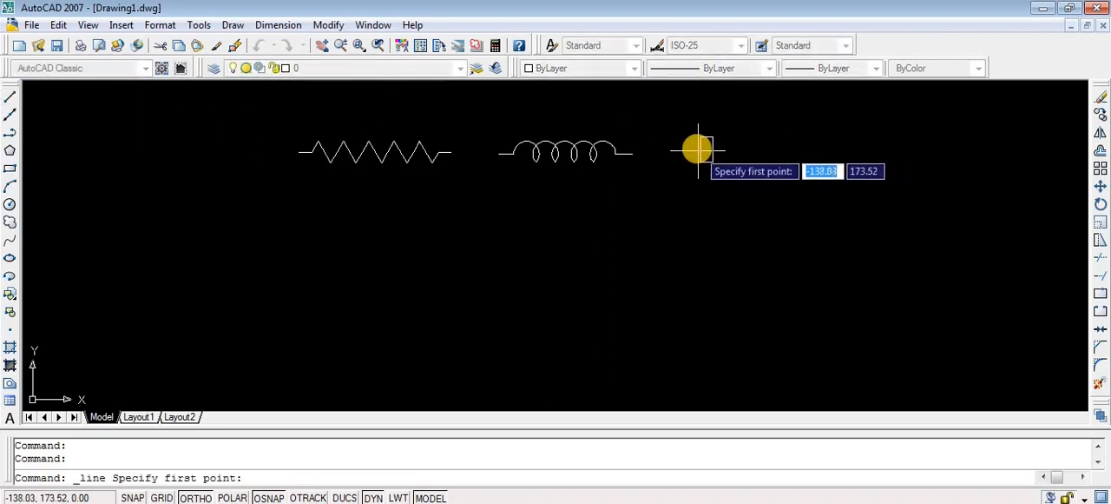
{"action": "left_click", "coordinate": [308, 498]}
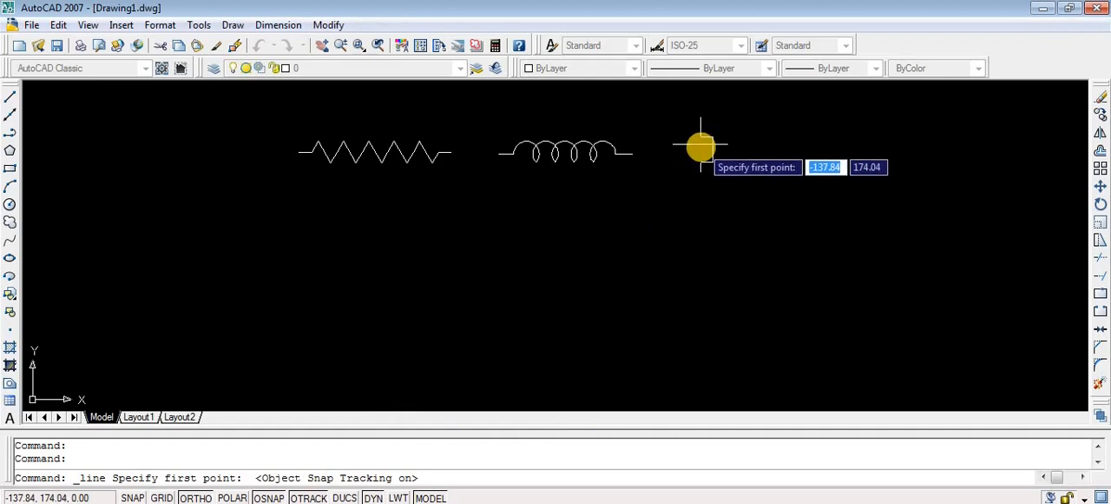
{"action": "scroll", "coordinate": [684, 154], "scroll_direction": "up", "scroll_amount": 5}
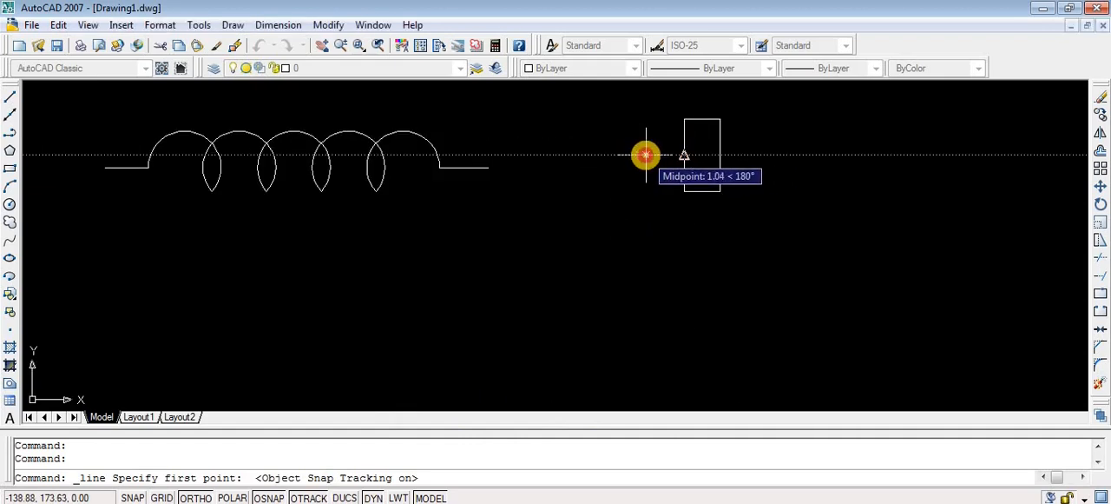
{"action": "left_click", "coordinate": [645, 155]}
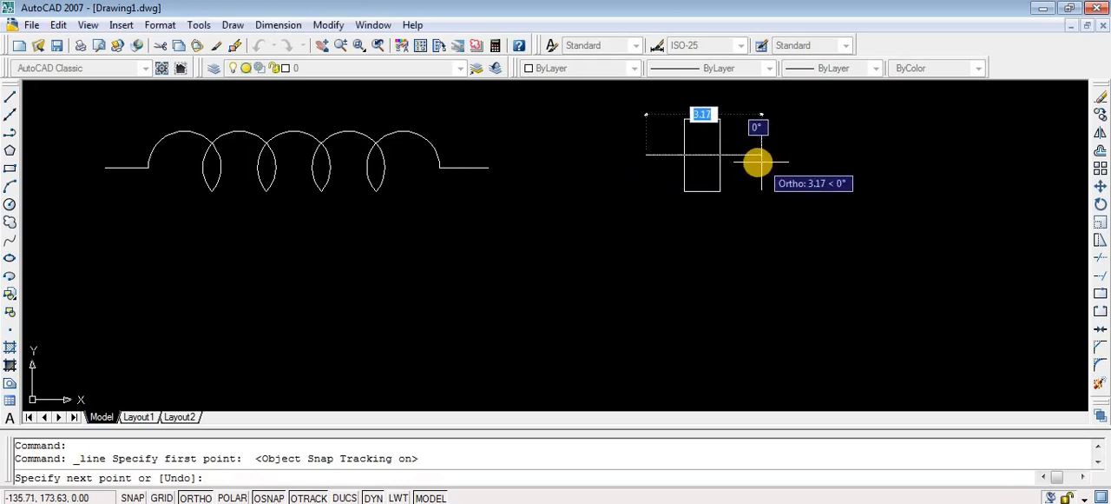
{"action": "left_click", "coordinate": [757, 156]}
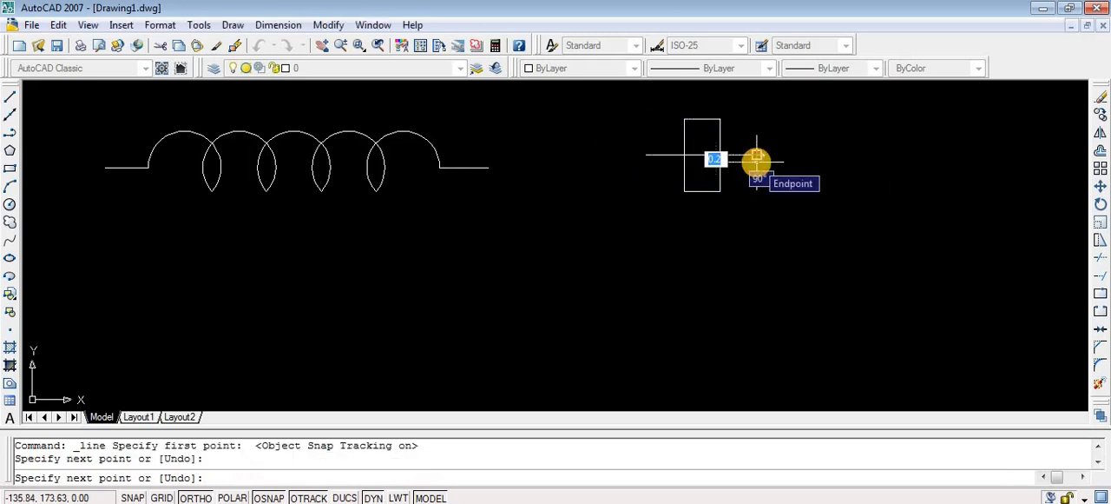
{"action": "key", "text": "Escape"}
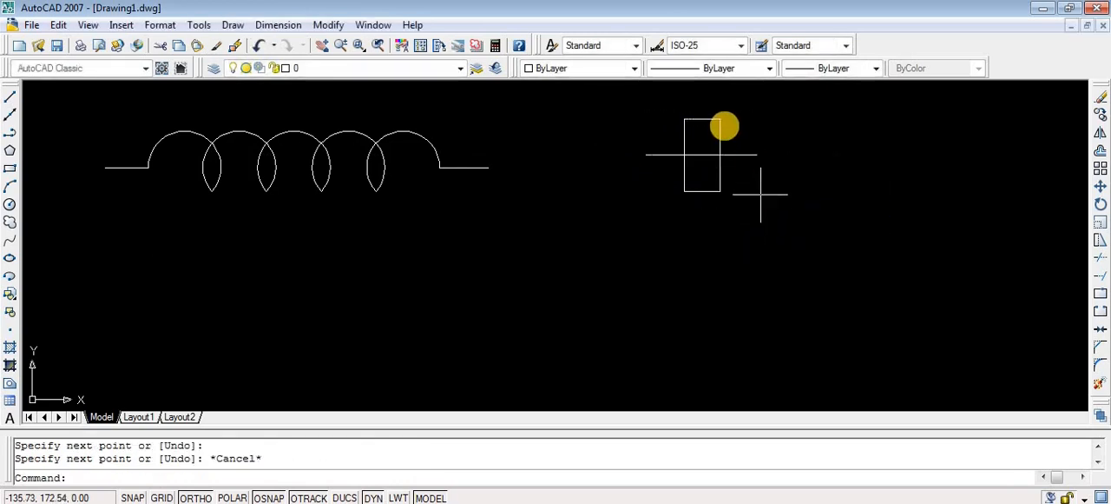
- Trim away the rectangle's top and bottom edges and the line segment between its sides, using all objects as cutting edges, to form a capacitor
{"action": "left_click", "coordinate": [704, 119]}
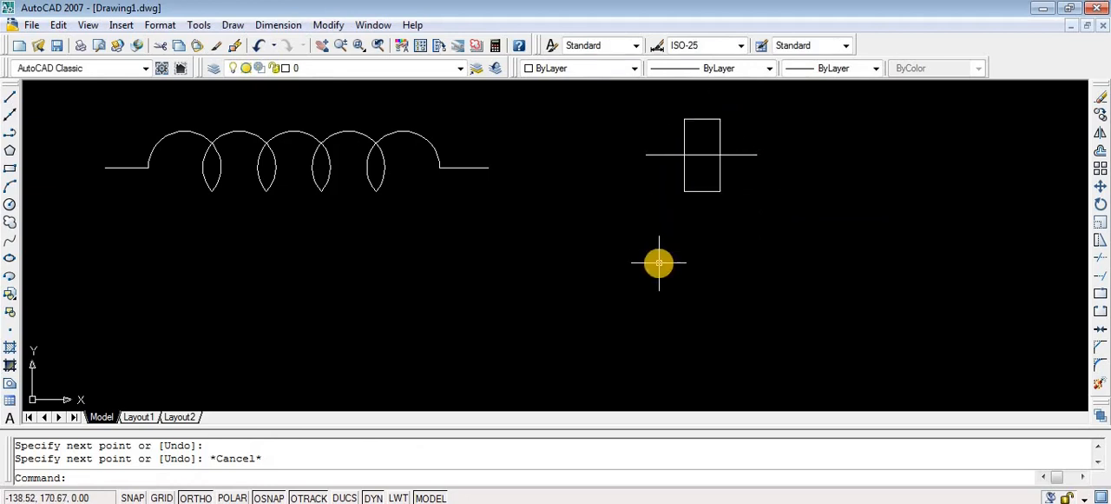
{"action": "type", "text": "t"}
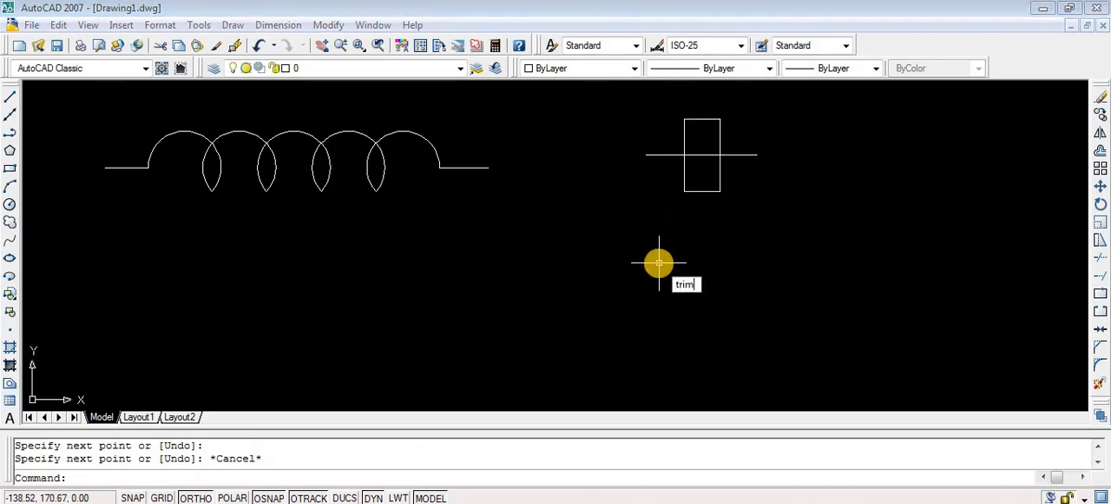
{"action": "type", "text": "rim"}
{"action": "key", "text": "Return"}
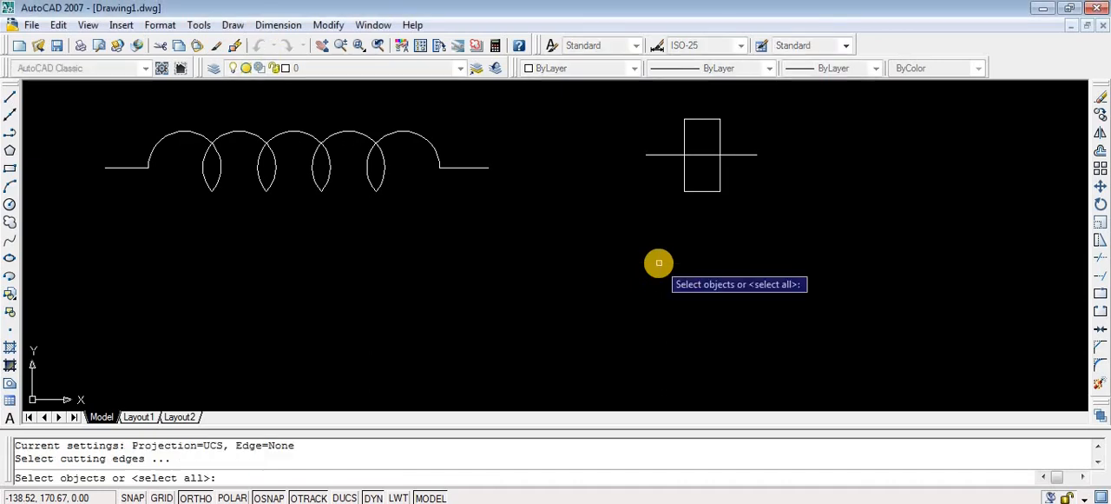
{"action": "key", "text": "Return"}
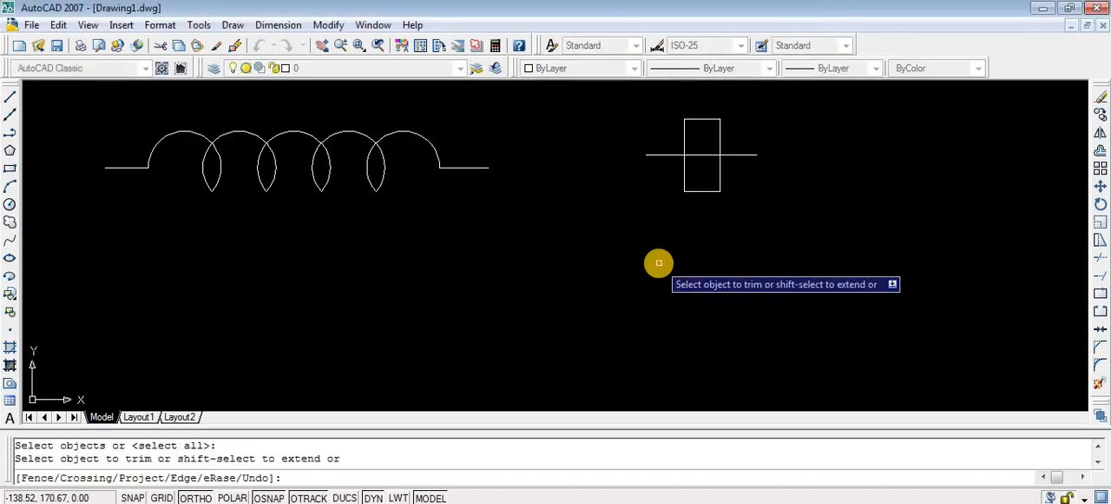
{"action": "left_click", "coordinate": [700, 119]}
{"action": "left_click", "coordinate": [702, 191]}
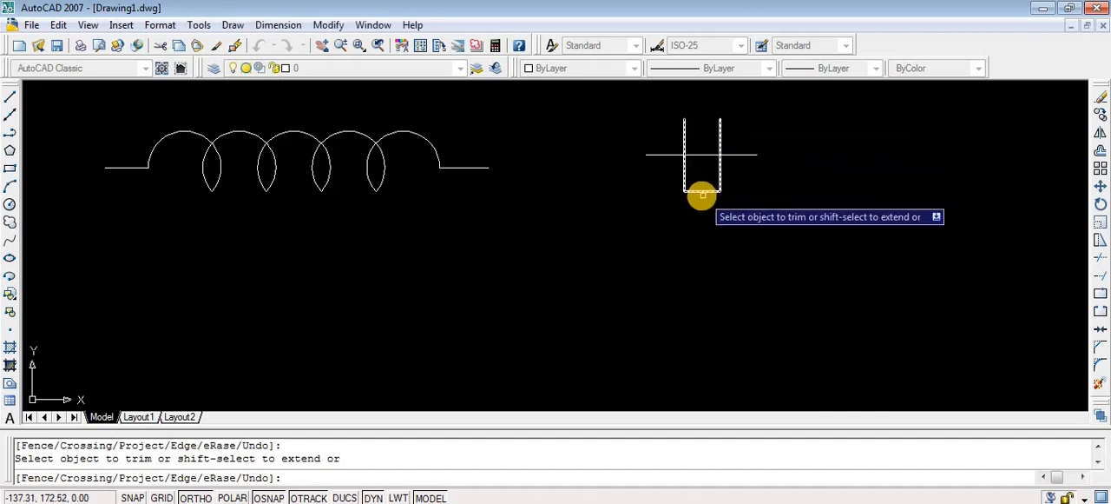
{"action": "left_click", "coordinate": [697, 156]}
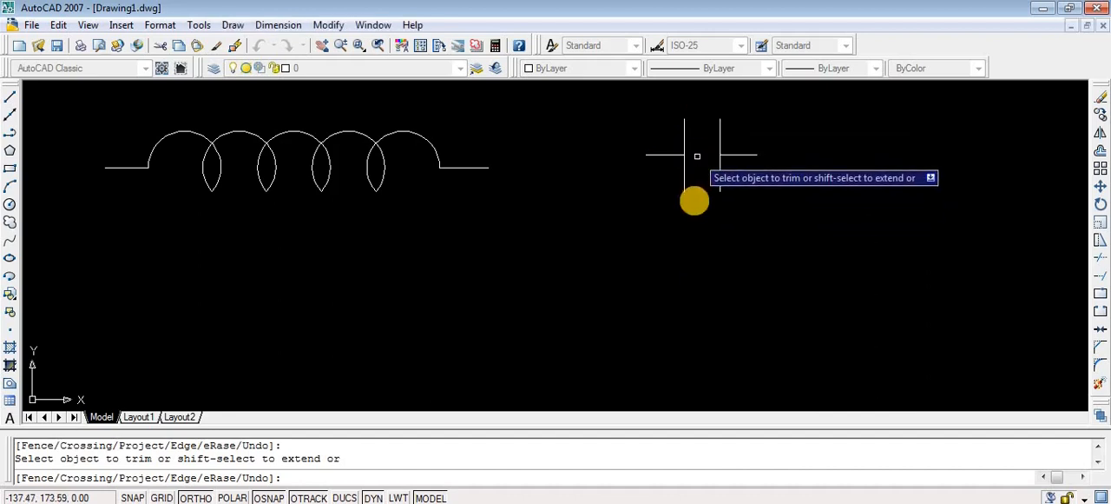
{"action": "key", "text": "Escape"}
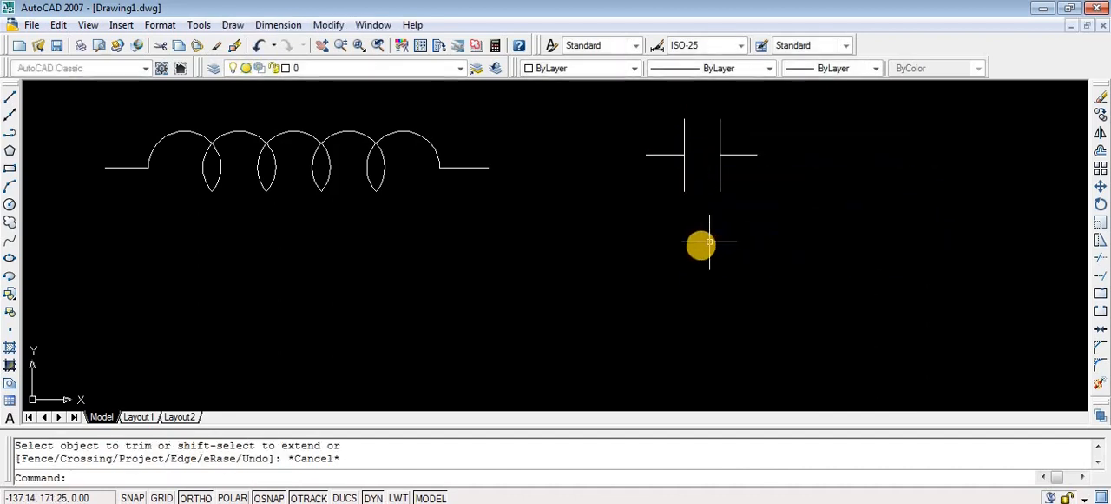
{"action": "scroll", "coordinate": [680, 248], "scroll_direction": "down", "scroll_amount": 3}
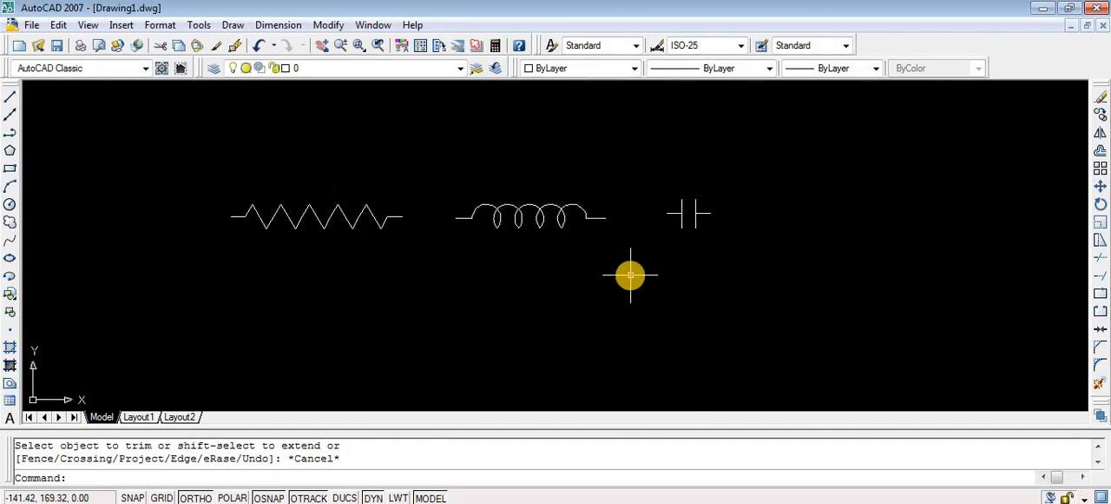